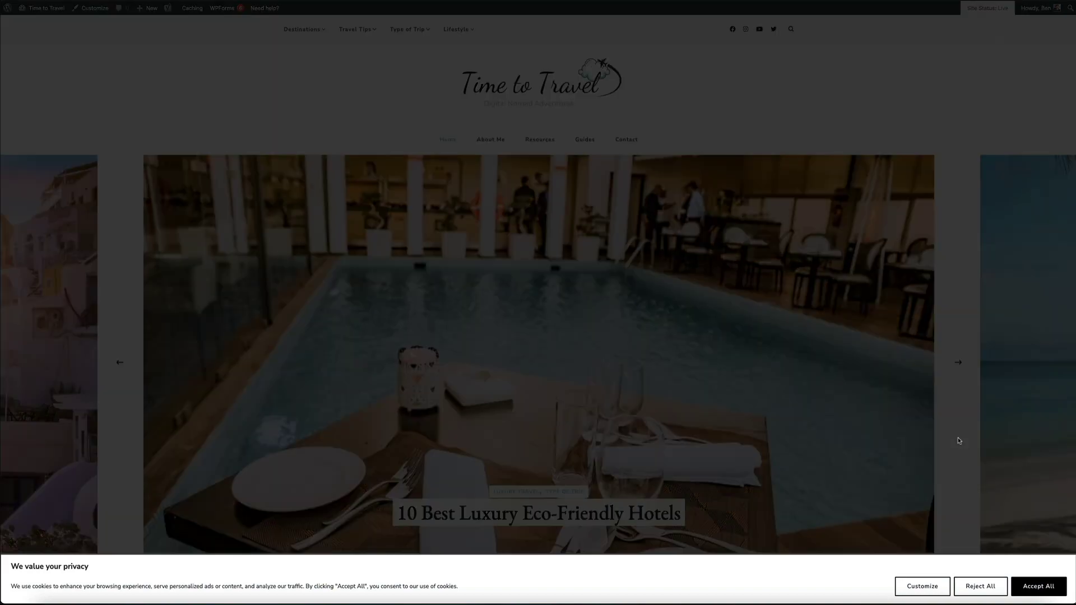
Step: Close the Customize Consent Preferences modal so only the cookie banner stays on the page
{"action": "scroll", "coordinate": [959, 441], "scroll_direction": "down", "scroll_amount": 5}
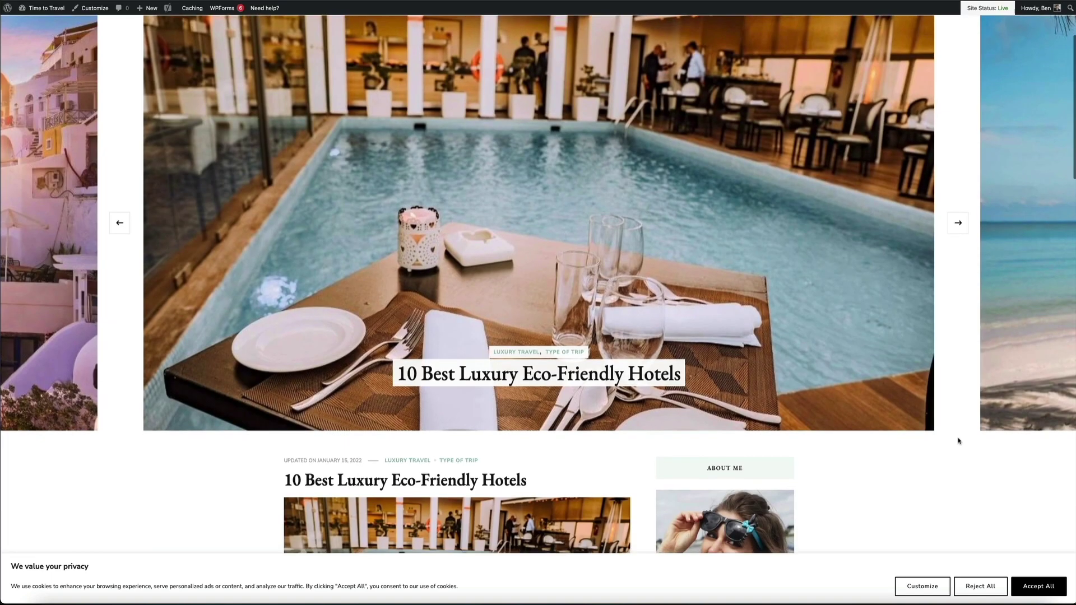
{"action": "scroll", "coordinate": [959, 441], "scroll_direction": "down", "scroll_amount": 8}
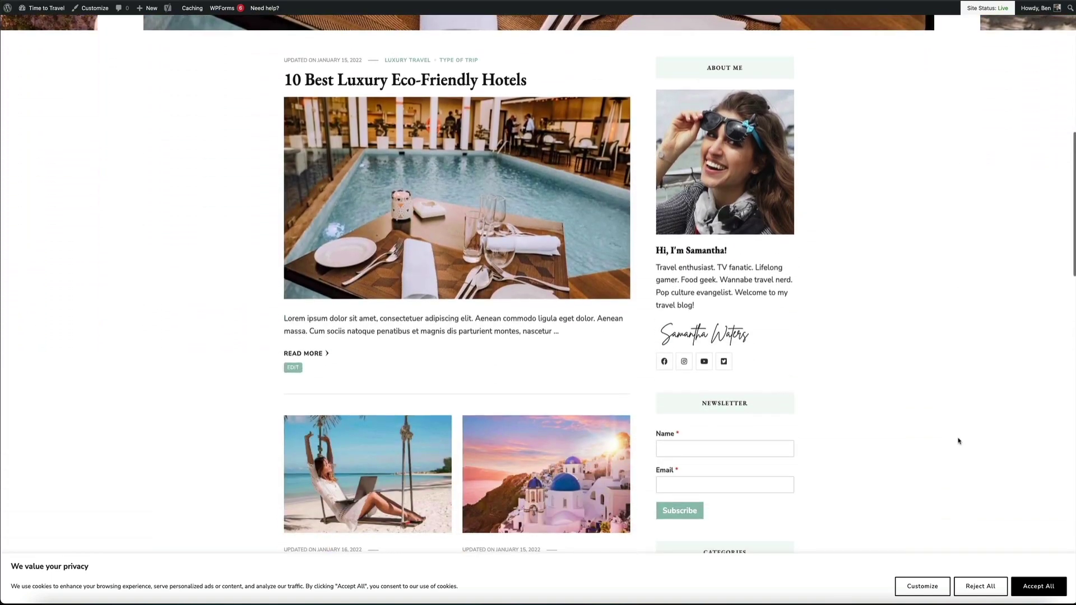
{"action": "scroll", "coordinate": [958, 441], "scroll_direction": "down", "scroll_amount": 6}
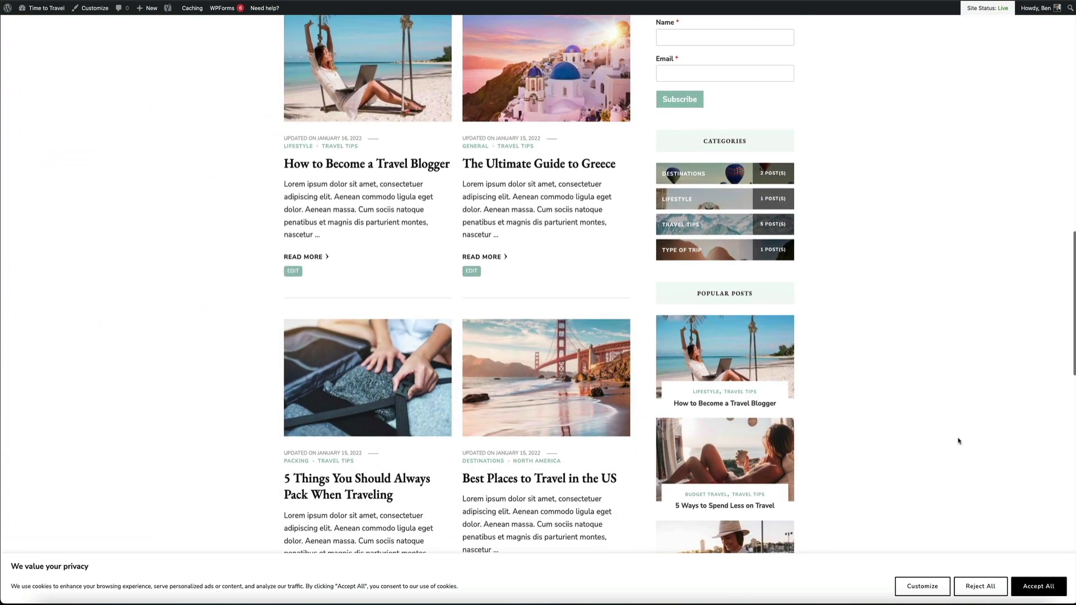
{"action": "scroll", "coordinate": [959, 442], "scroll_direction": "up", "scroll_amount": 15}
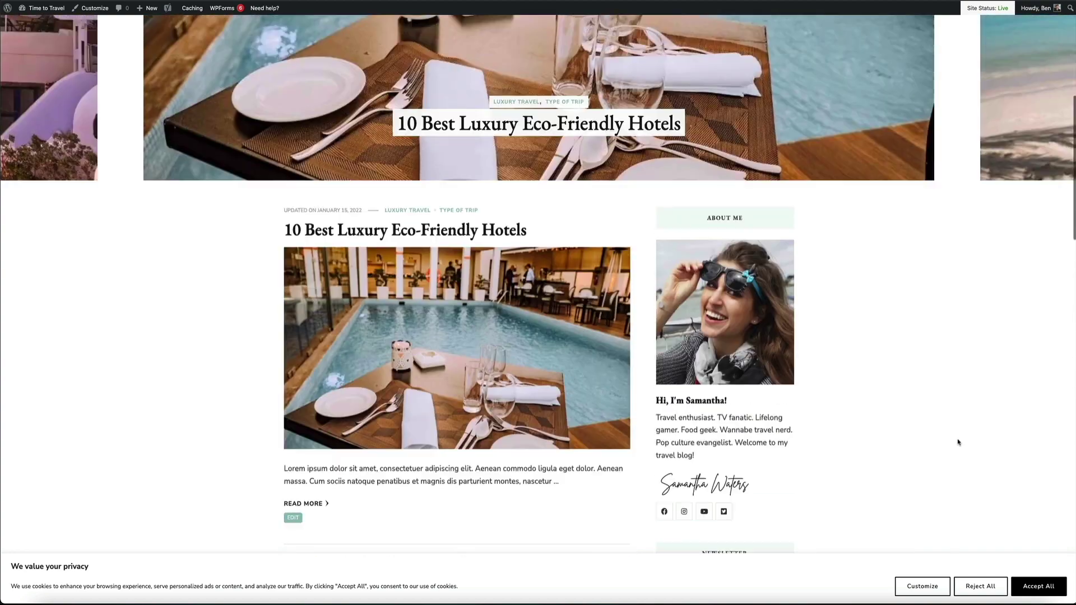
{"action": "scroll", "coordinate": [959, 443], "scroll_direction": "up", "scroll_amount": 6}
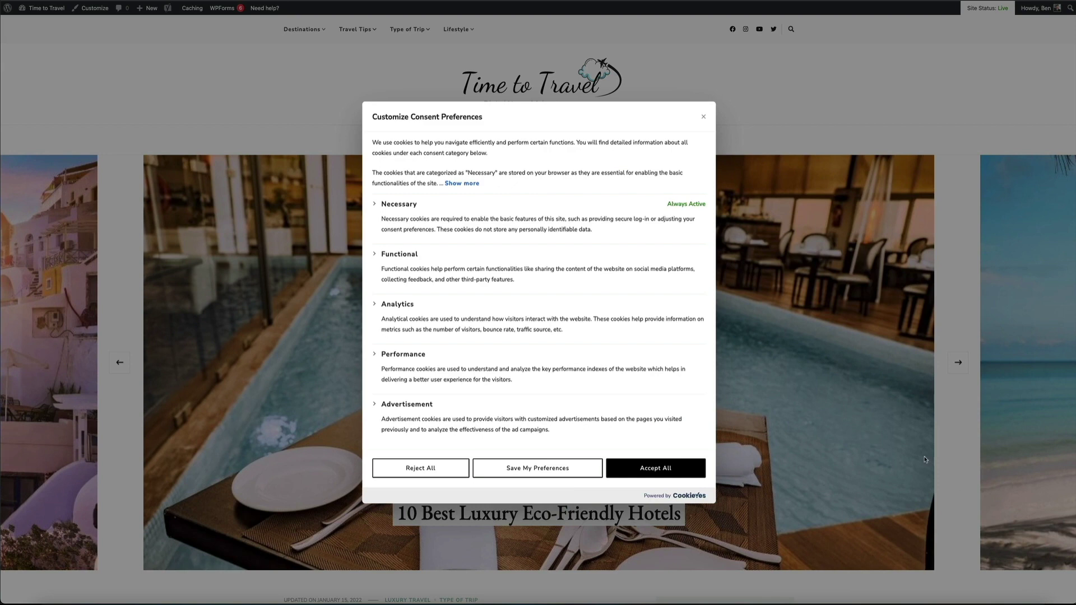
{"action": "left_click", "coordinate": [704, 119]}
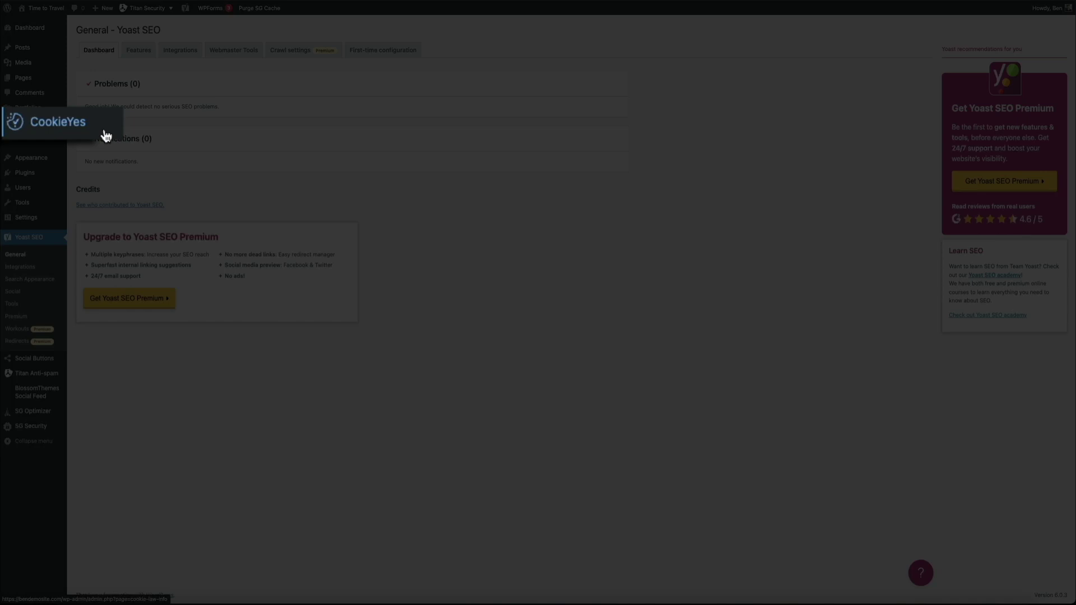
Step: Open the CookieYes dashboard from the WordPress admin sidebar
{"action": "left_click", "coordinate": [53, 128]}
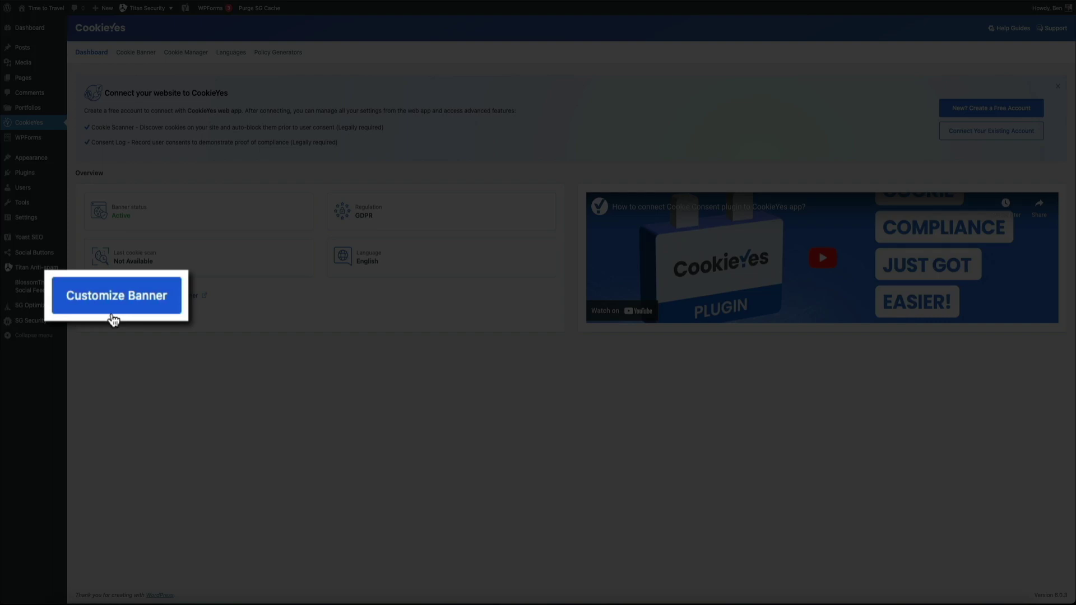
Step: Open Customize Banner to reach the General settings with the GDPR template and Worldwide targeting
{"action": "left_click", "coordinate": [114, 303]}
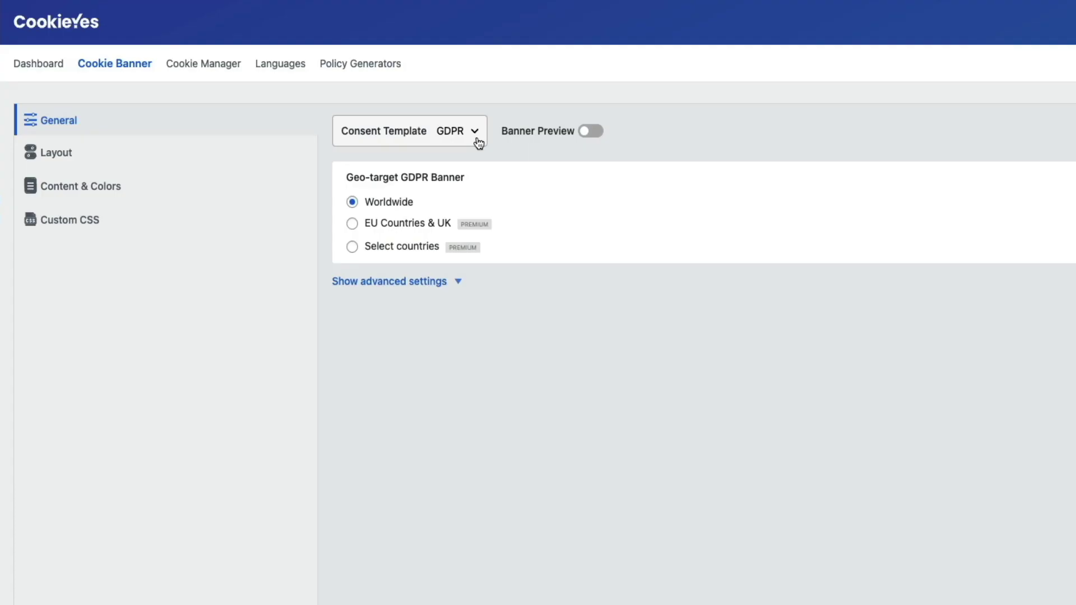
{"action": "left_click", "coordinate": [480, 143]}
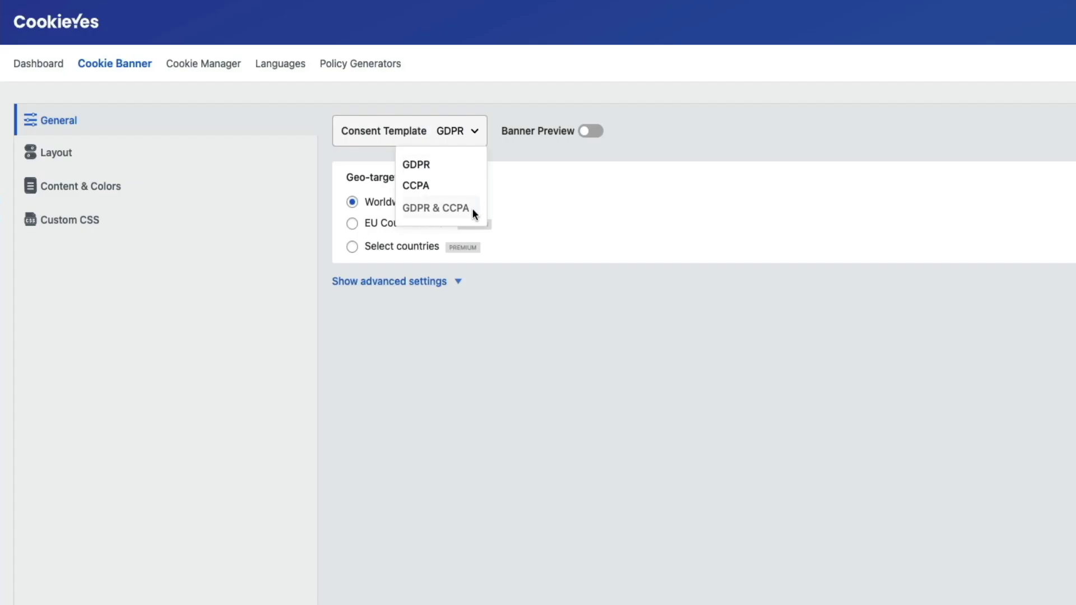
{"action": "mouse_move", "coordinate": [469, 211]}
{"action": "left_click", "coordinate": [689, 404]}
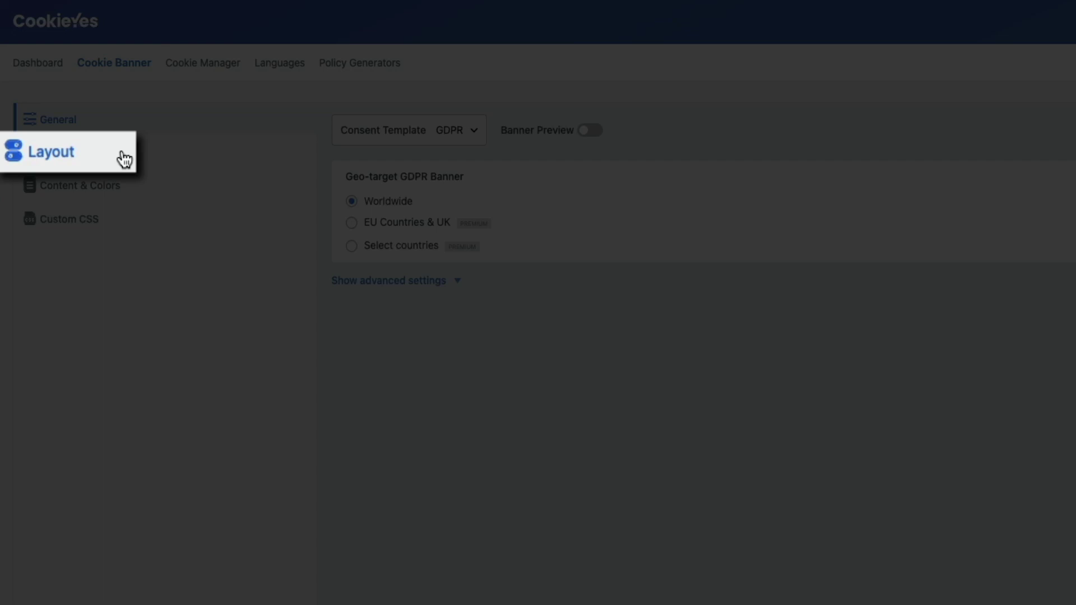
Step: In Layout, turn Banner Preview on and choose the full-width bottom Banner type
{"action": "left_click", "coordinate": [124, 159]}
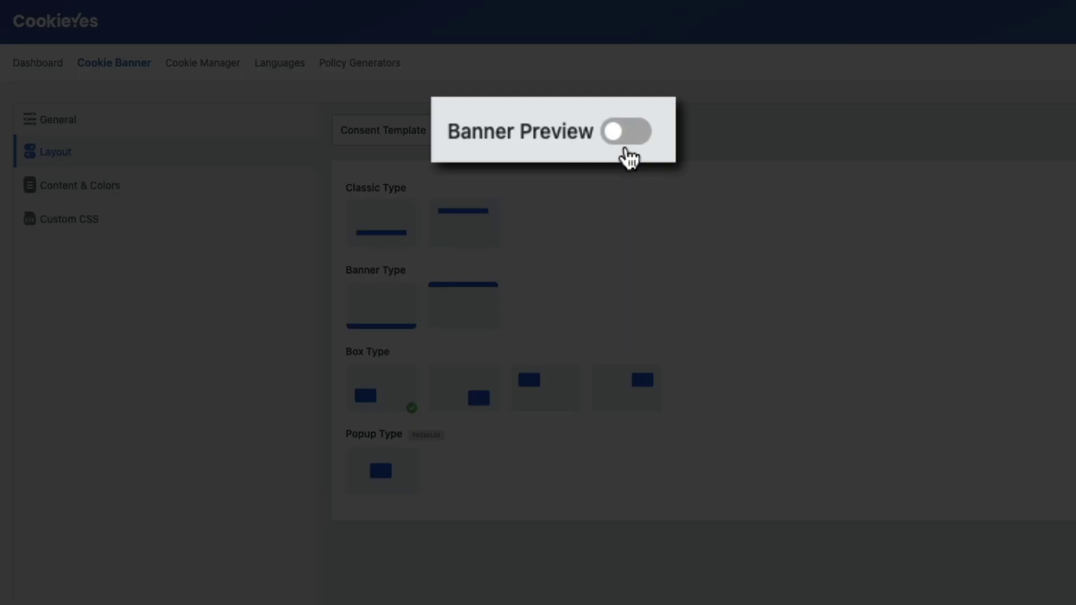
{"action": "left_click", "coordinate": [629, 158]}
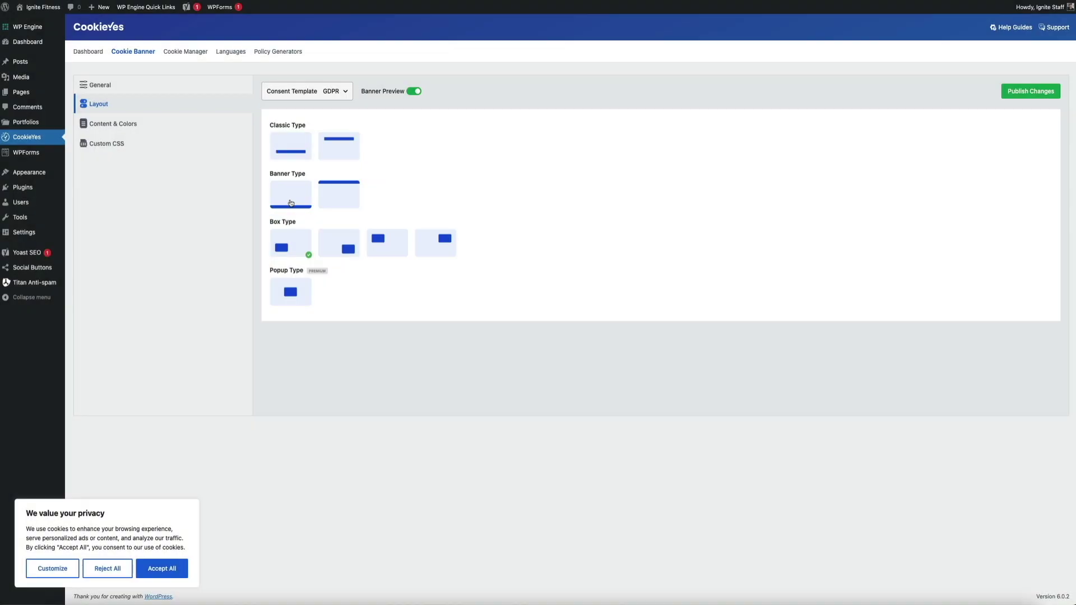
{"action": "left_click", "coordinate": [291, 203]}
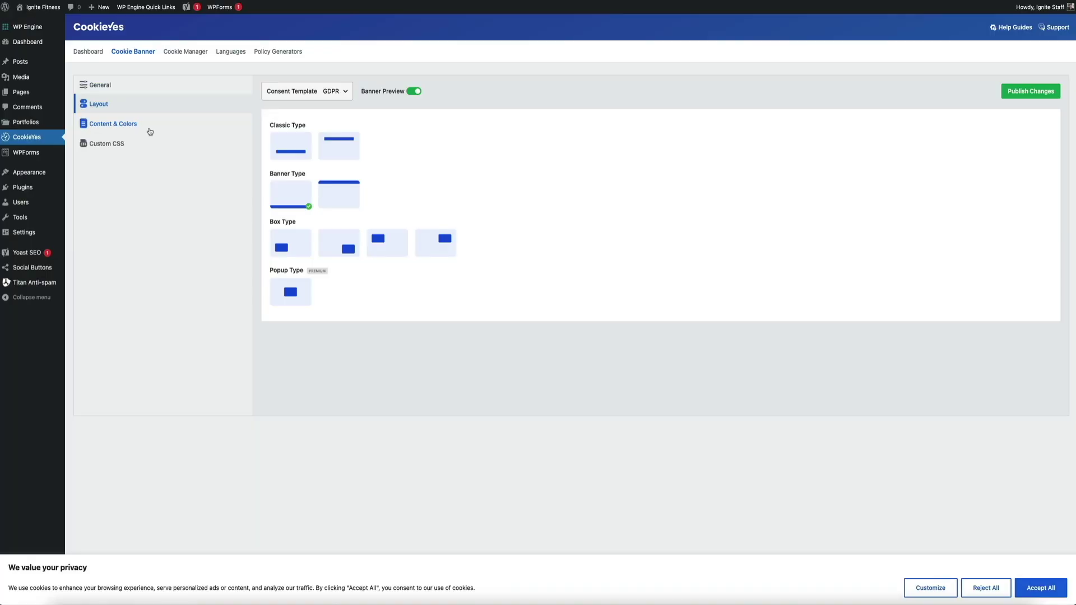
Step: Open the Content & Colors settings for the GDPR banner
{"action": "left_click", "coordinate": [149, 132]}
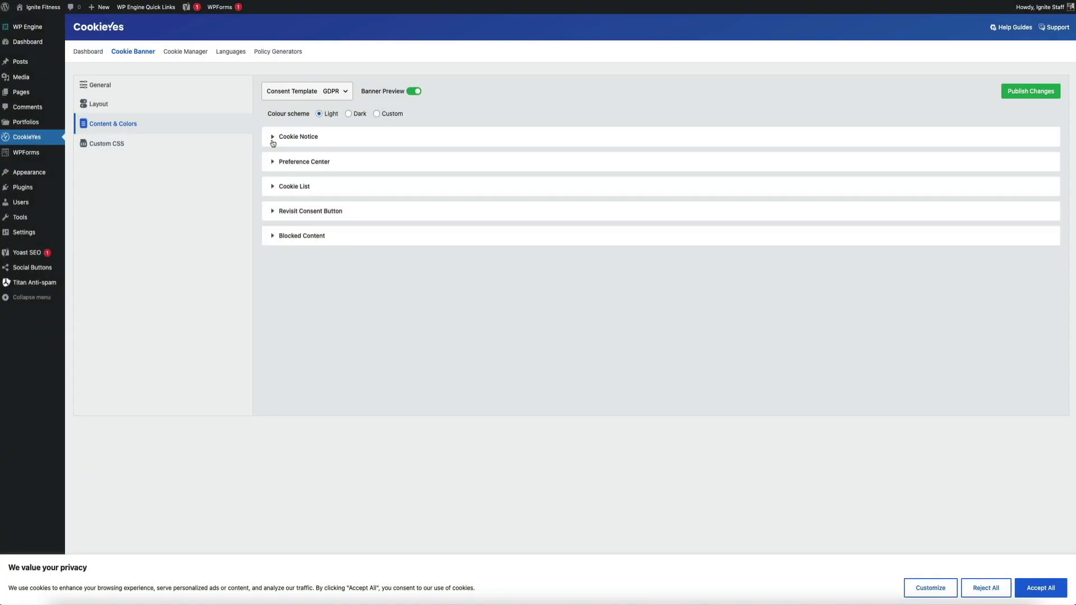
Step: Expand Cookie Notice to show the title, message and Accept All, Reject All, Customize colours
{"action": "left_click", "coordinate": [273, 143]}
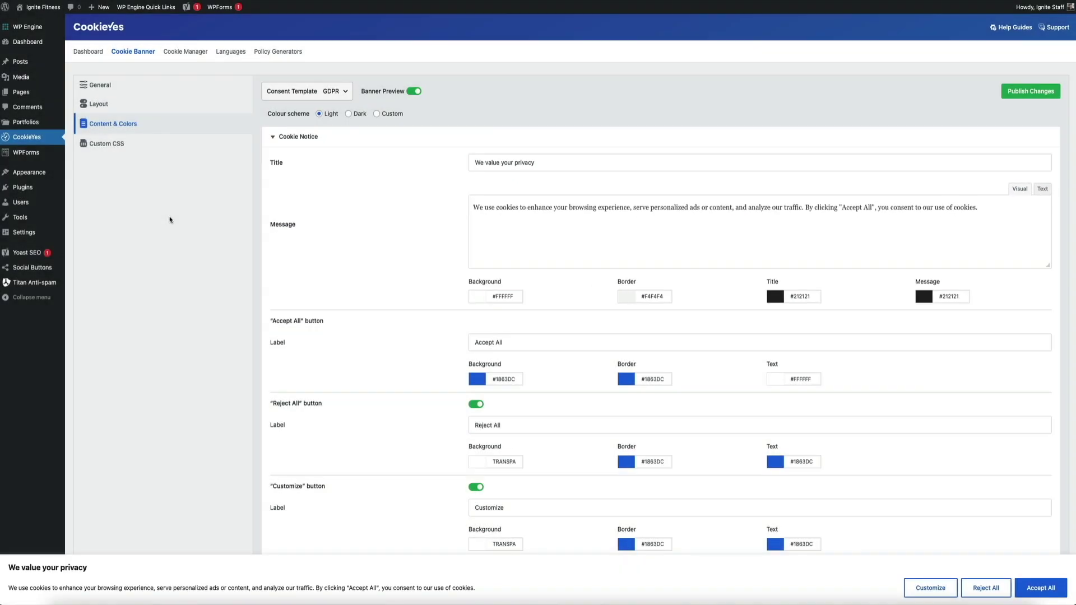
Step: Set the Accept All button background to #000000 and copy the black hex value
{"action": "scroll", "coordinate": [167, 235], "scroll_direction": "down", "scroll_amount": 3}
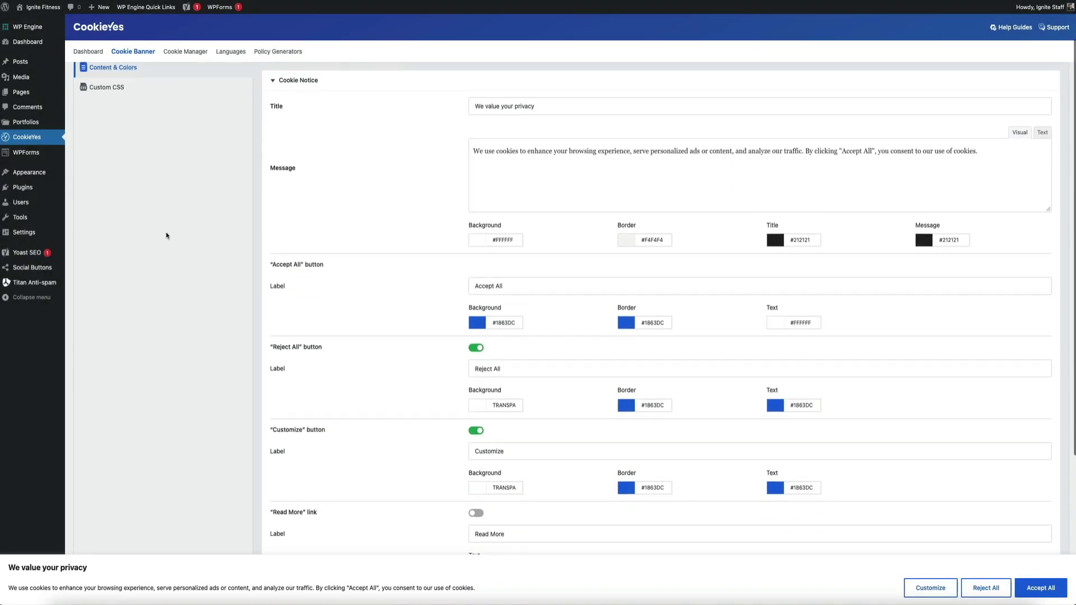
{"action": "scroll", "coordinate": [166, 235], "scroll_direction": "down", "scroll_amount": 5}
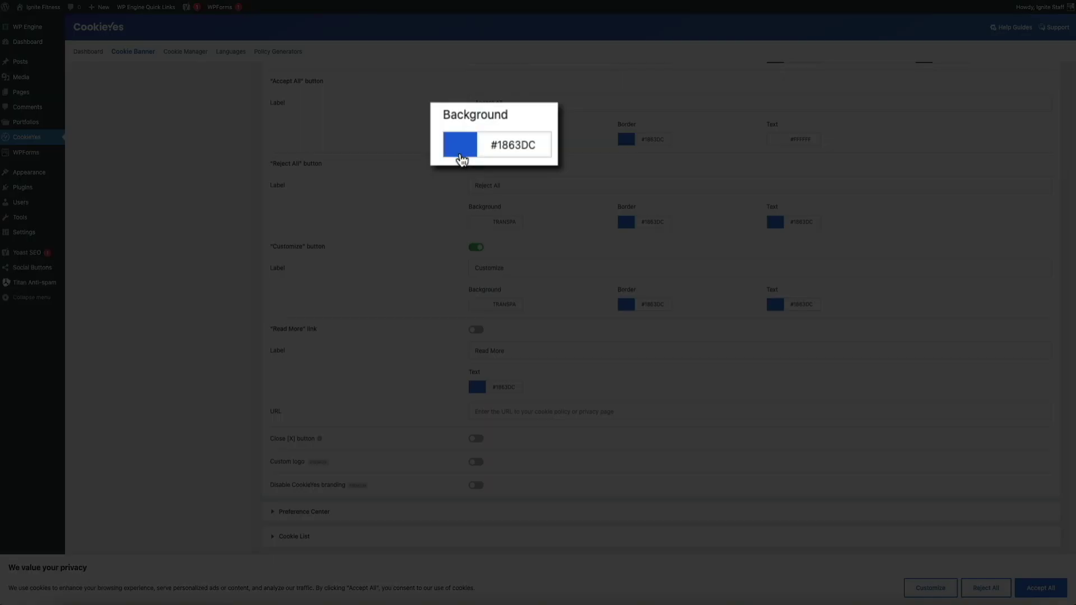
{"action": "left_click", "coordinate": [477, 143]}
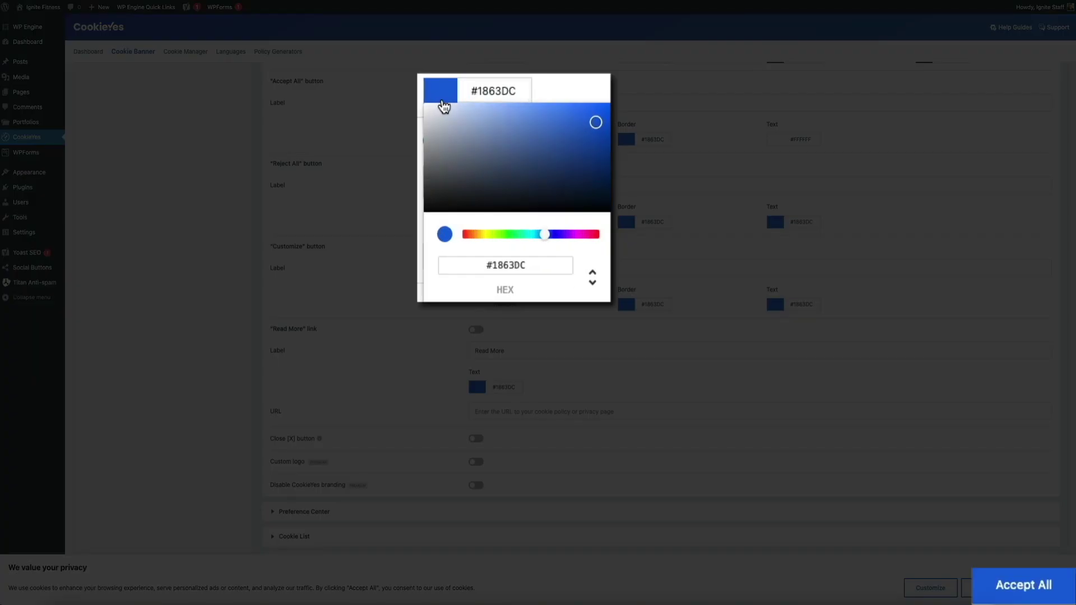
{"action": "left_click_drag", "start_coordinate": [596, 122], "coordinate": [532, 139]}
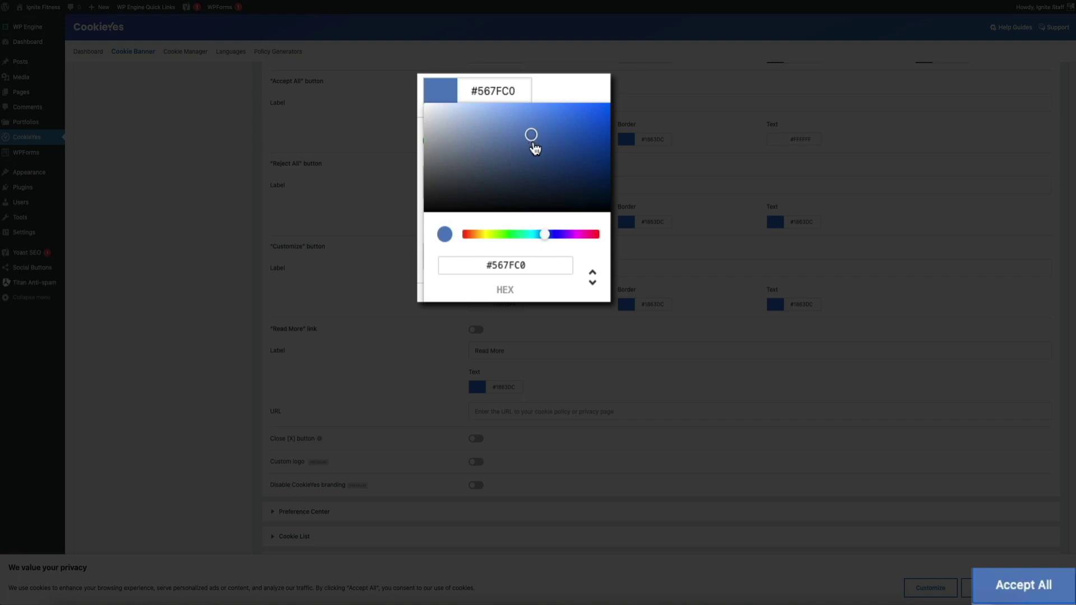
{"action": "left_click_drag", "start_coordinate": [539, 265], "coordinate": [498, 267]}
{"action": "type", "text": "000000"}
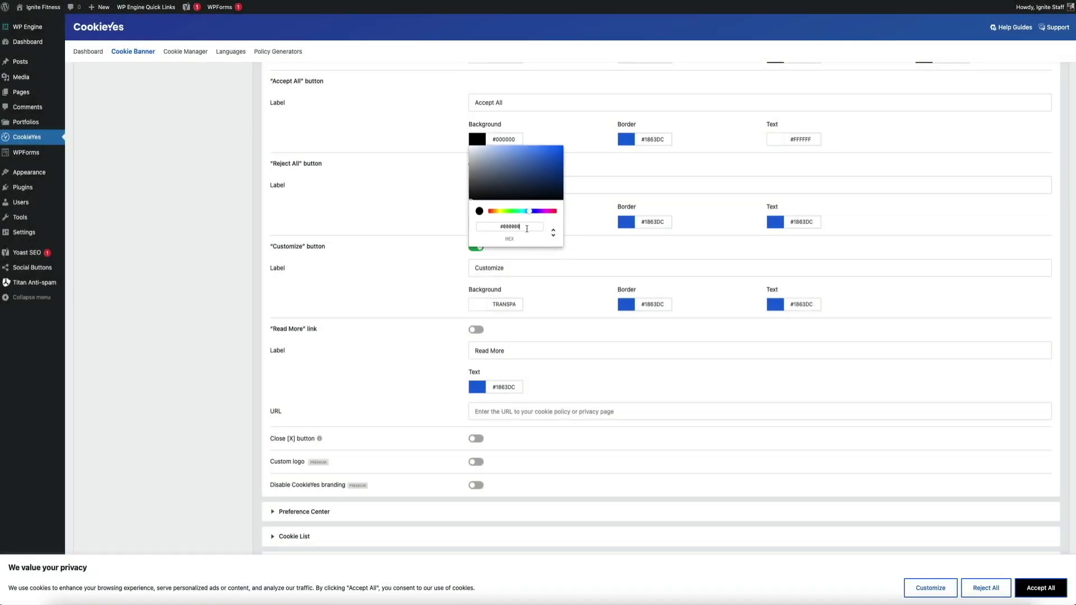
{"action": "left_click_drag", "start_coordinate": [523, 227], "coordinate": [491, 227]}
{"action": "key", "text": "ctrl+c"}
Step: Make the Accept All border and the Reject All text and border #000000
{"action": "left_click", "coordinate": [654, 163]}
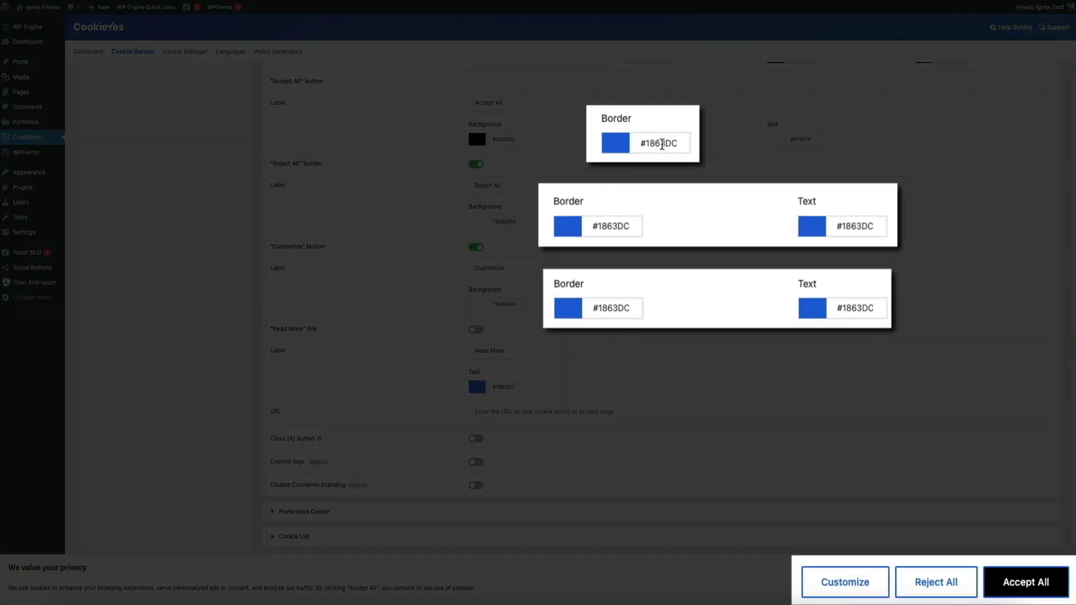
{"action": "left_click", "coordinate": [662, 145]}
{"action": "key", "text": "ctrl+v"}
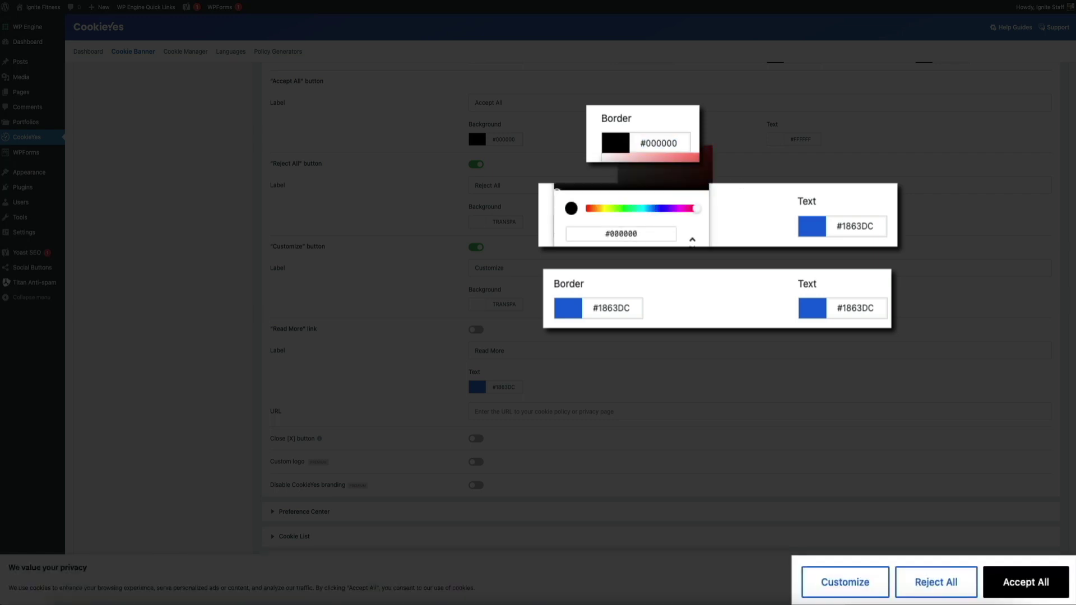
{"action": "left_click", "coordinate": [858, 226]}
{"action": "double_click", "coordinate": [858, 227]}
{"action": "key", "text": "ctrl+v"}
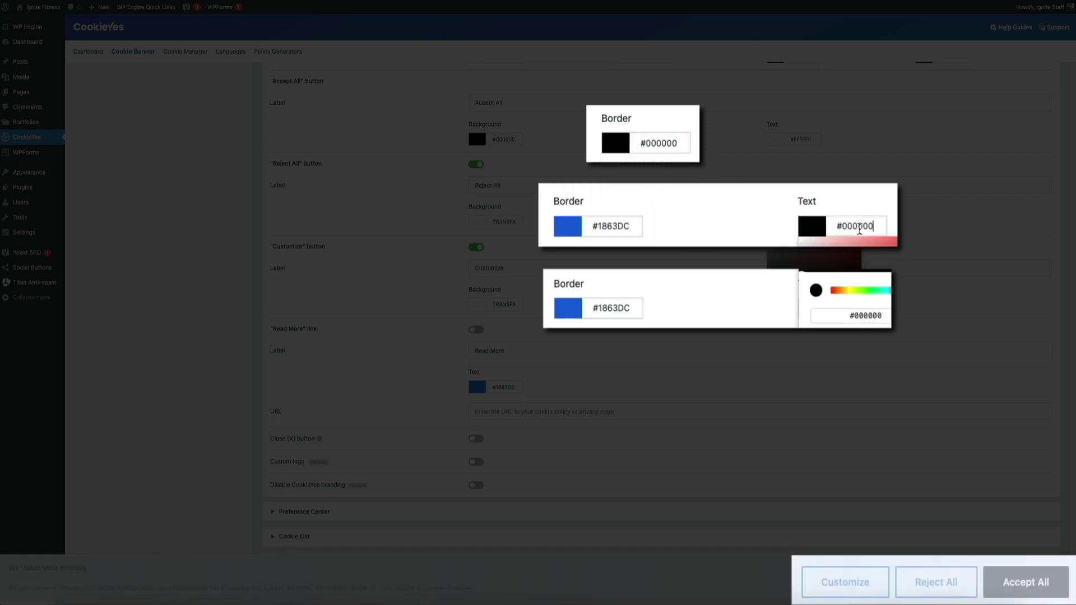
{"action": "left_click", "coordinate": [629, 226]}
{"action": "double_click", "coordinate": [611, 226]}
{"action": "key", "text": "ctrl+v"}
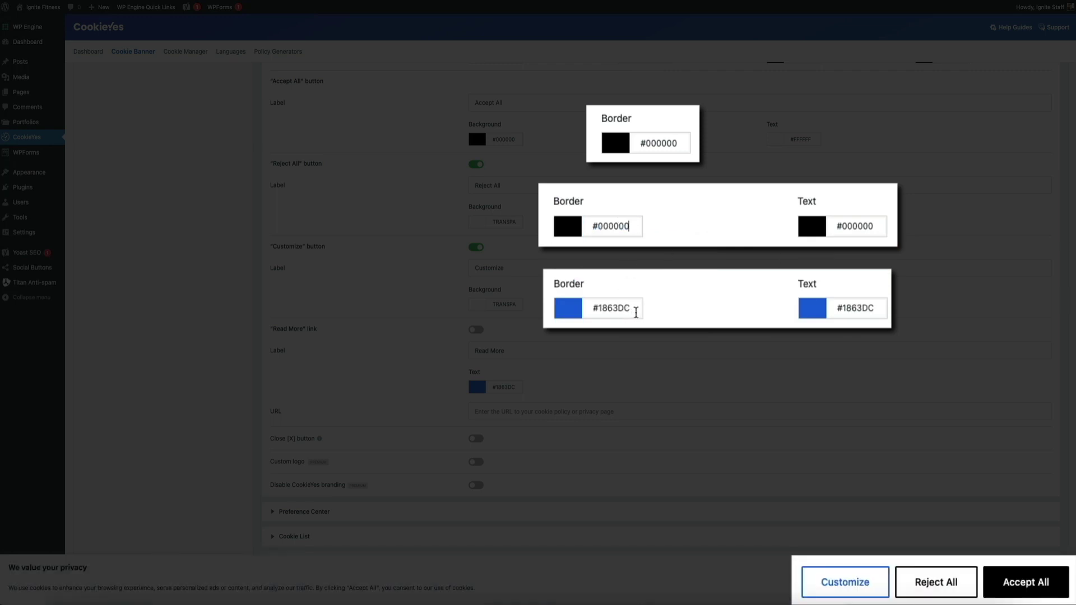
Step: Set the Customize border and text and the Read More text colour to #000000
{"action": "left_click", "coordinate": [636, 312]}
{"action": "double_click", "coordinate": [611, 308]}
{"action": "key", "text": "ctrl+v"}
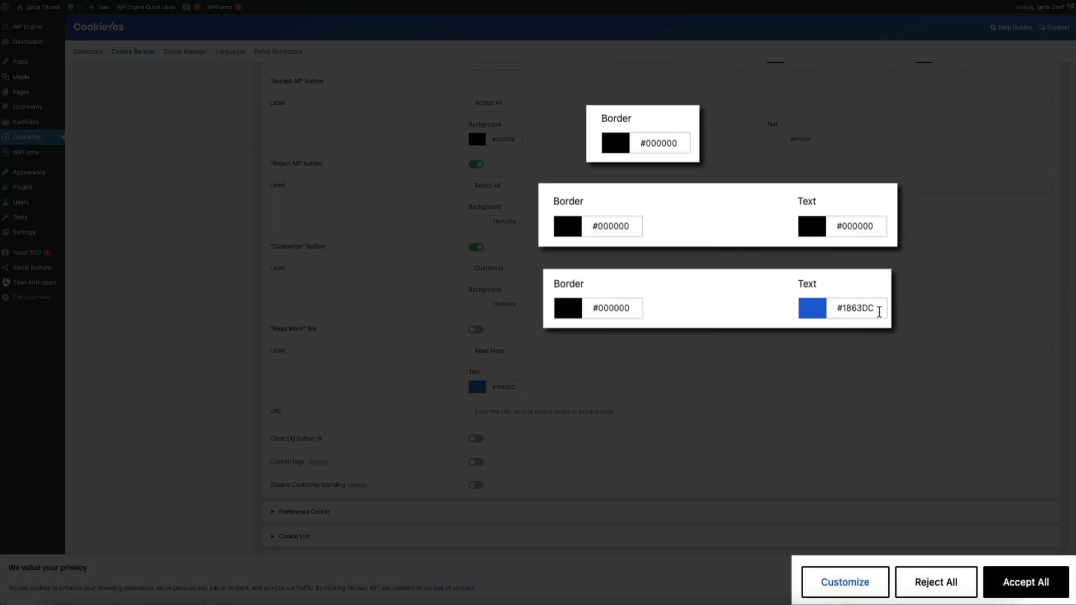
{"action": "double_click", "coordinate": [879, 310]}
{"action": "key", "text": "ctrl+v"}
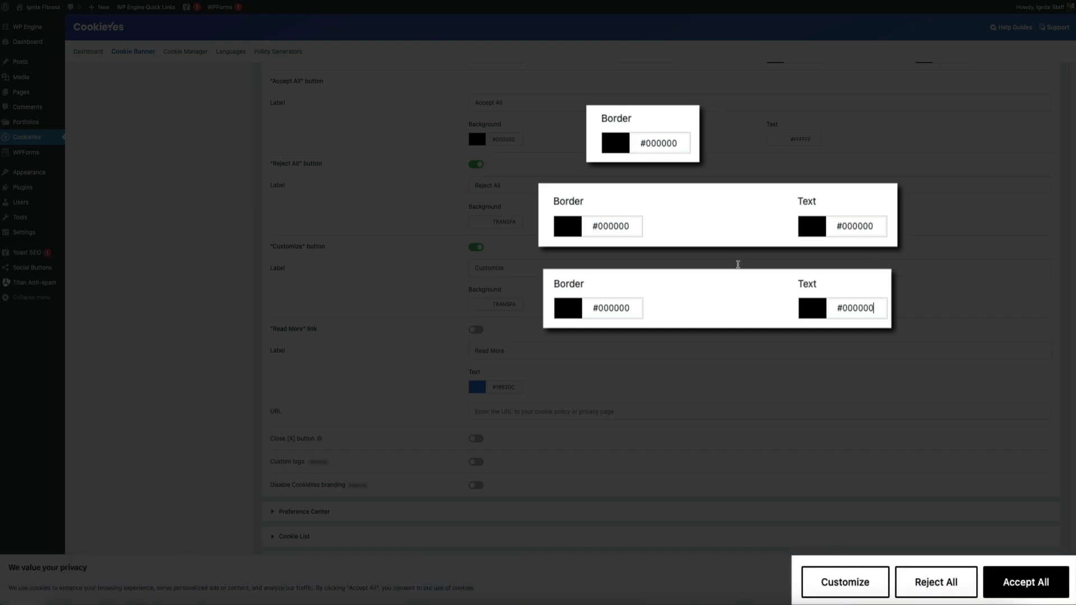
{"action": "left_click", "coordinate": [515, 386]}
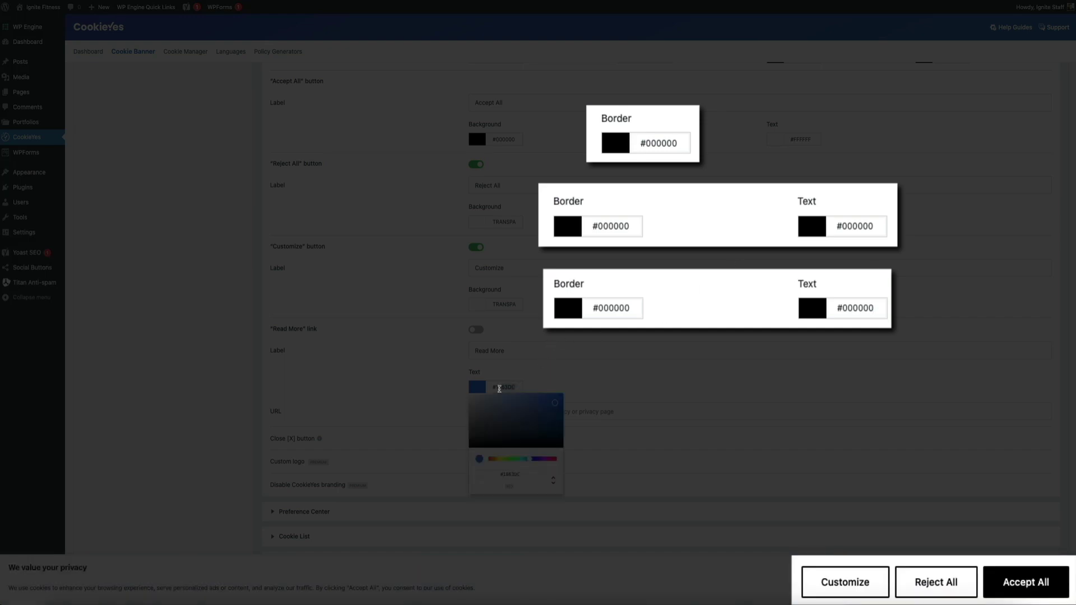
{"action": "double_click", "coordinate": [502, 386]}
{"action": "key", "text": "ctrl+v"}
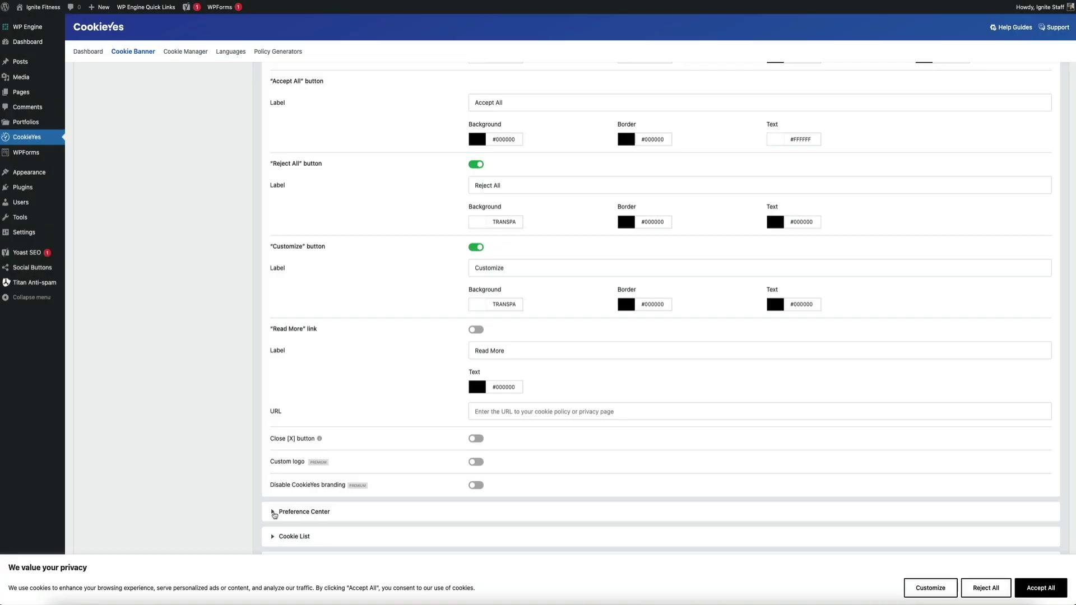
Step: Expand Preference Center and give Save My Preferences a #000000 border and text
{"action": "left_click", "coordinate": [274, 513]}
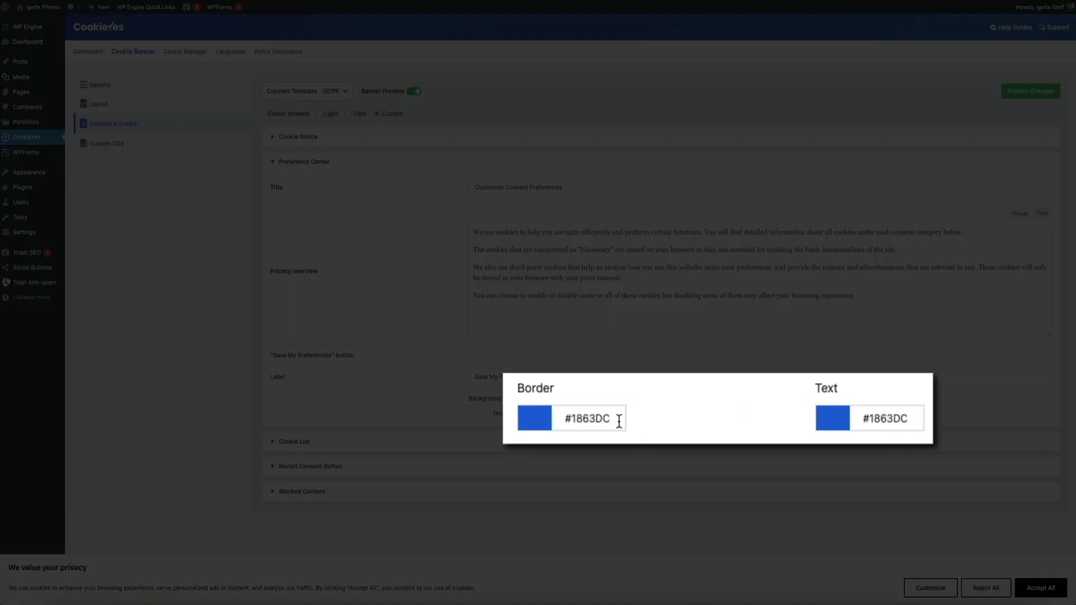
{"action": "left_click_drag", "start_coordinate": [667, 415], "coordinate": [646, 414]}
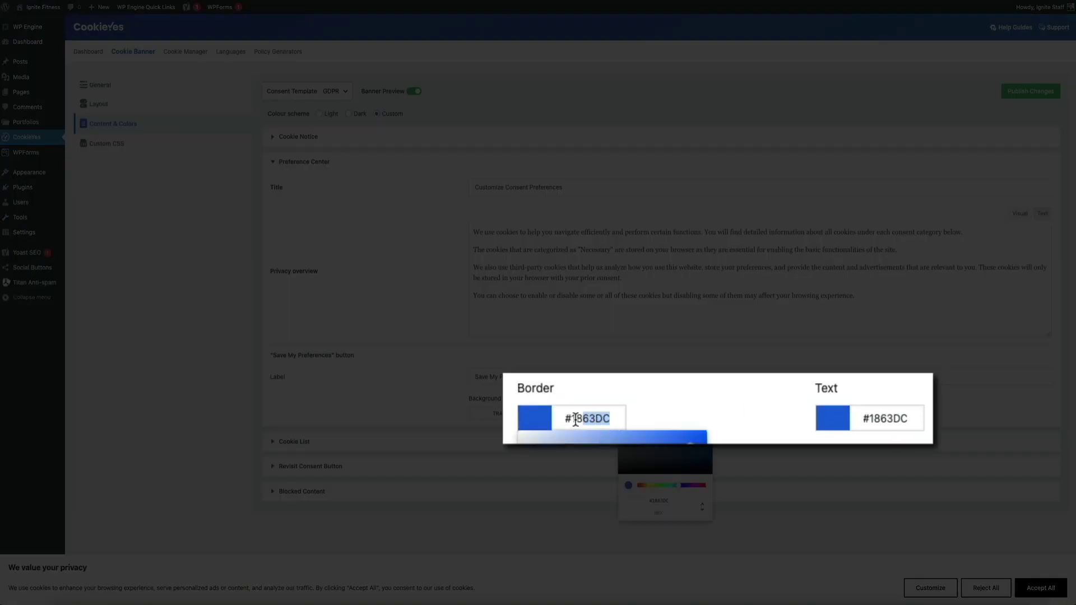
{"action": "type", "text": "000000"}
{"action": "left_click_drag", "start_coordinate": [920, 418], "coordinate": [857, 419]}
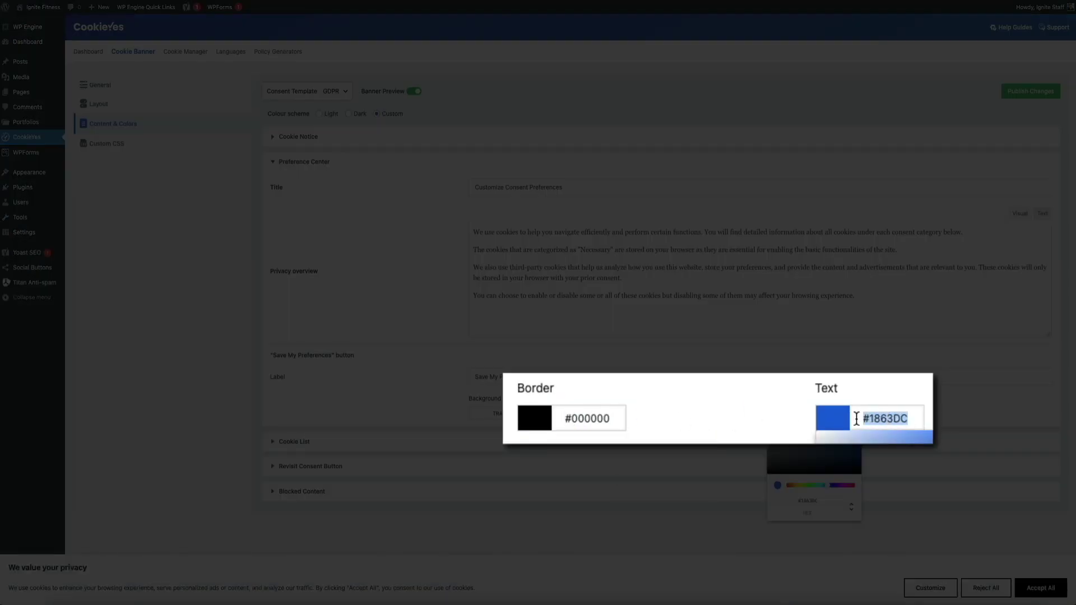
{"action": "type", "text": "#000000"}
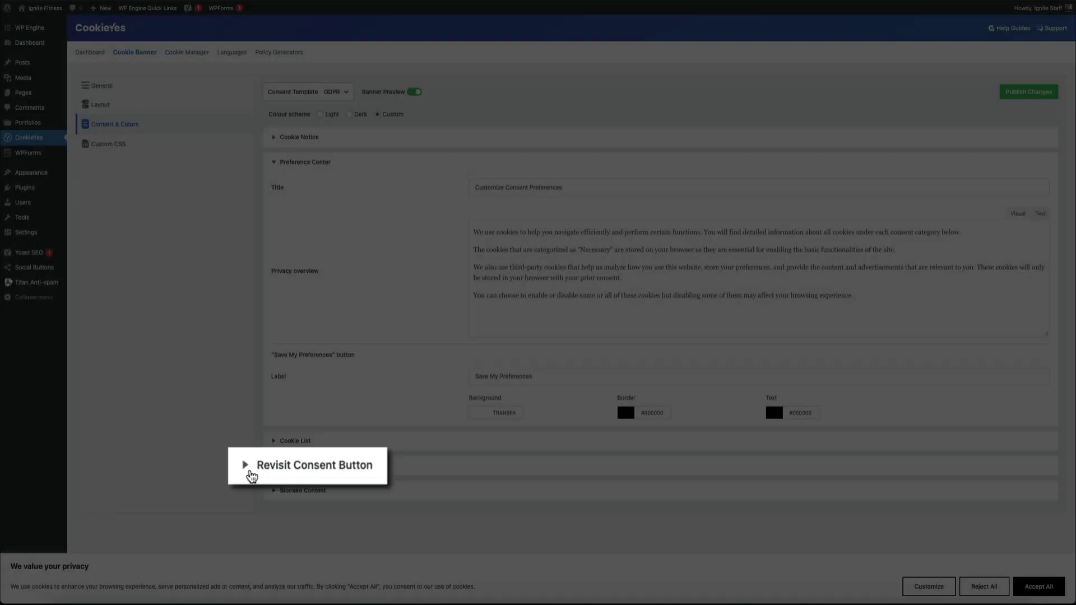
Step: Expand Revisit Consent Button settings, then accept all cookies on the live site and preferences
{"action": "left_click", "coordinate": [276, 468]}
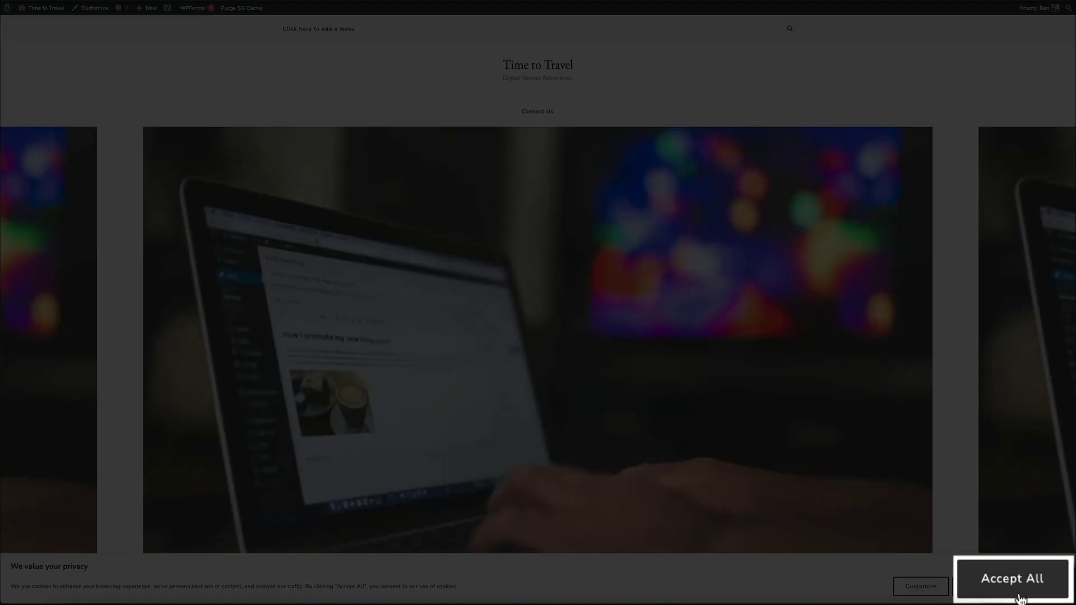
{"action": "left_click", "coordinate": [1020, 597]}
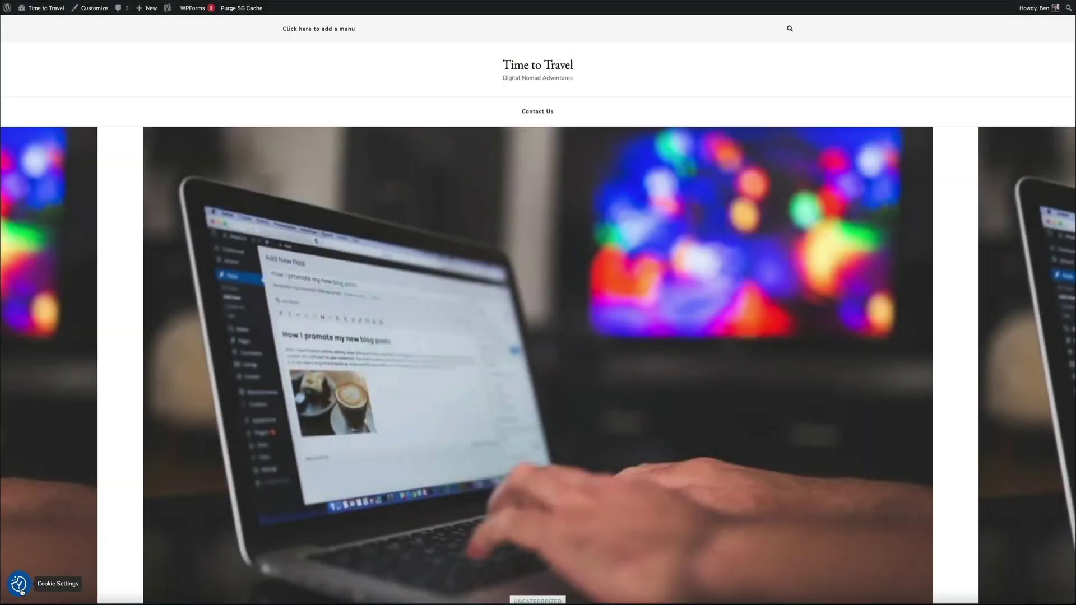
{"action": "left_click", "coordinate": [21, 589]}
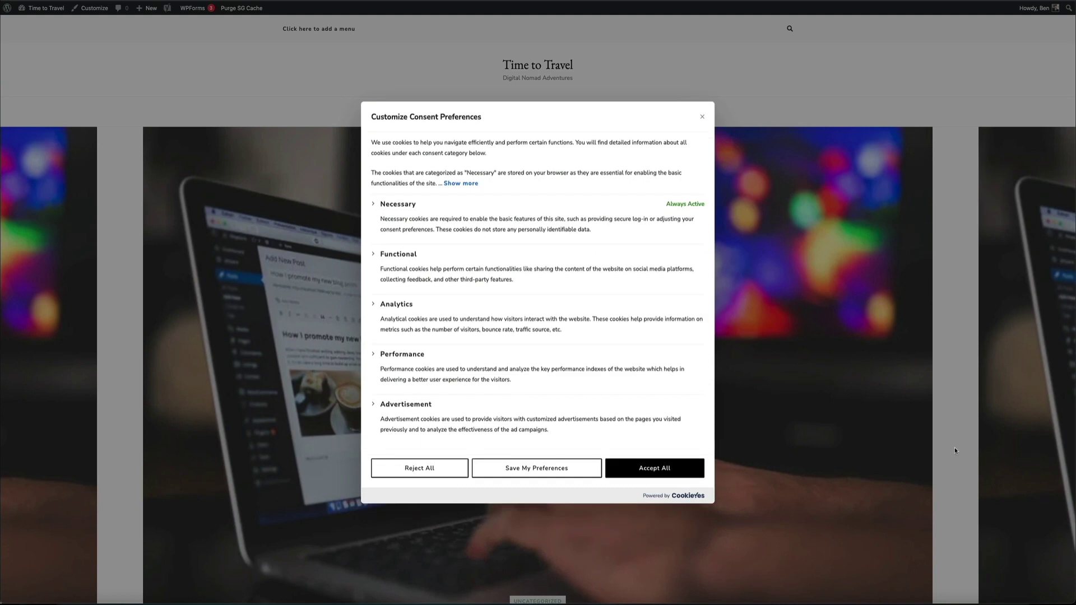
{"action": "left_click", "coordinate": [664, 477]}
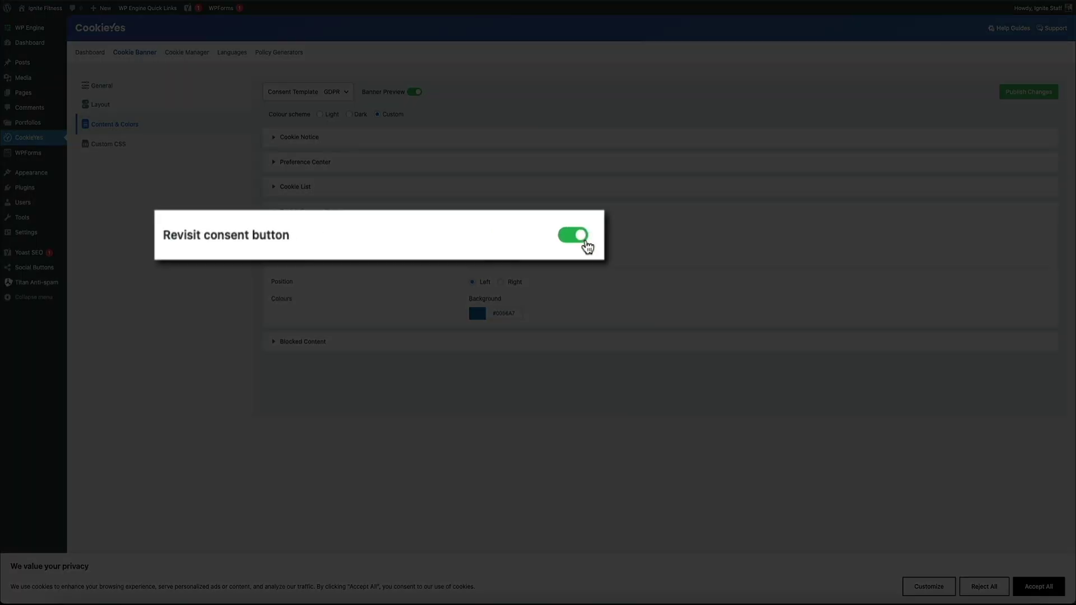
Step: Disable the cookie banner's Revisit Consent button and publish the banner changes
{"action": "left_click", "coordinate": [481, 238]}
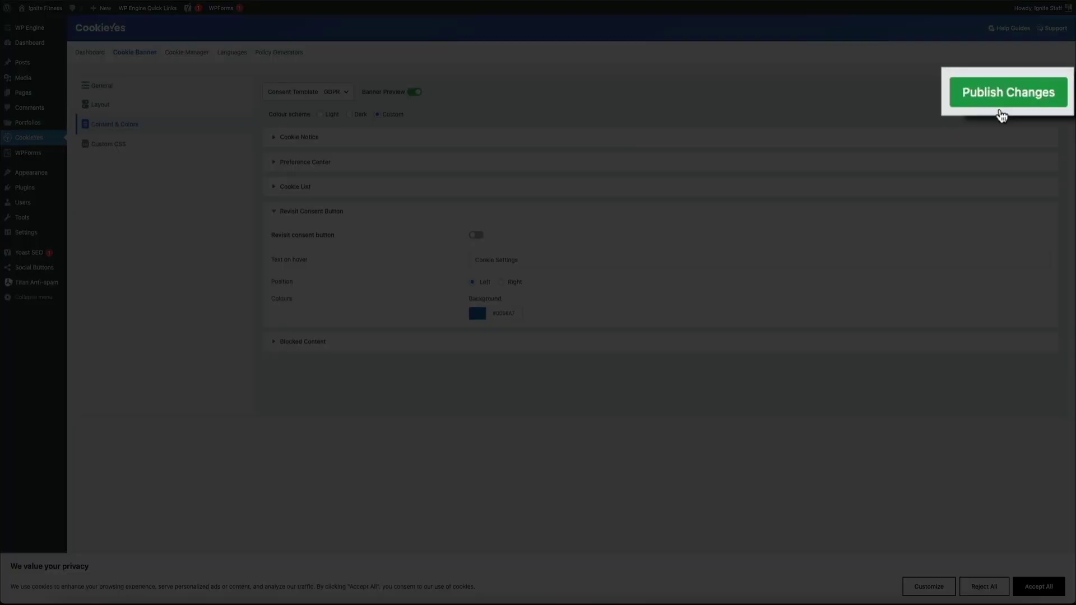
{"action": "left_click", "coordinate": [1025, 97]}
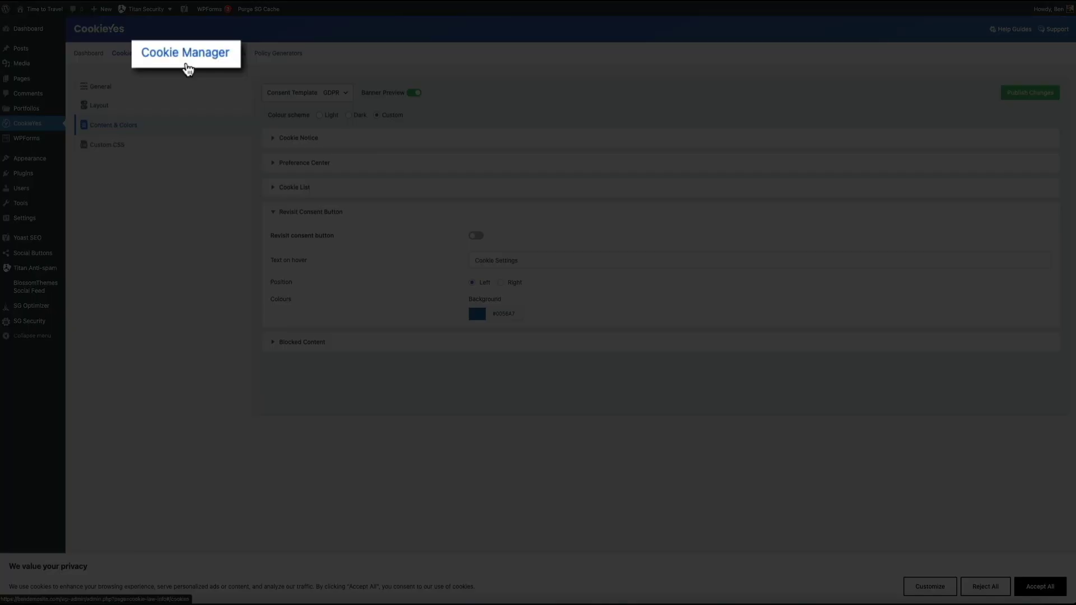
Step: Open the empty Cookie Manager list and reveal the prompt to connect a free CookieYes account for scanning
{"action": "left_click", "coordinate": [184, 54]}
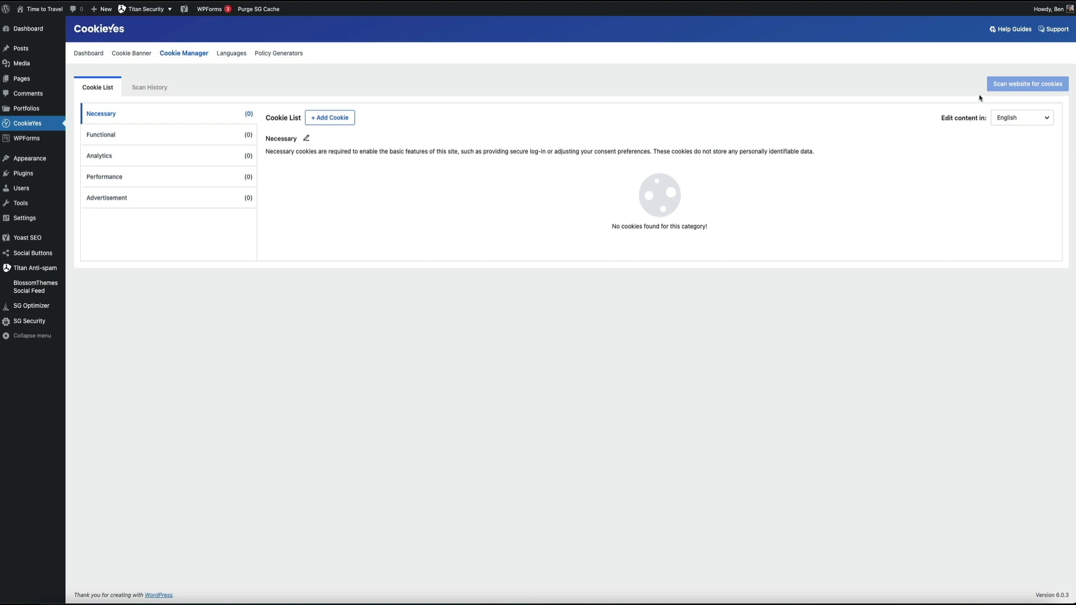
{"action": "mouse_move", "coordinate": [1019, 90]}
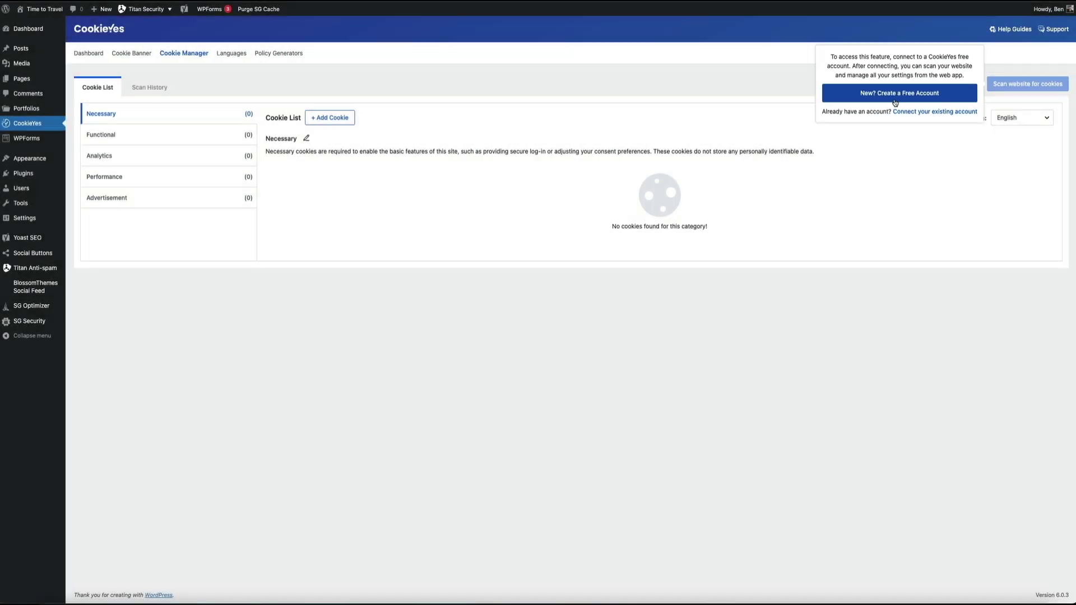
Step: Create a free CookieYes account with an email and password and connect the site
{"action": "left_click", "coordinate": [895, 103]}
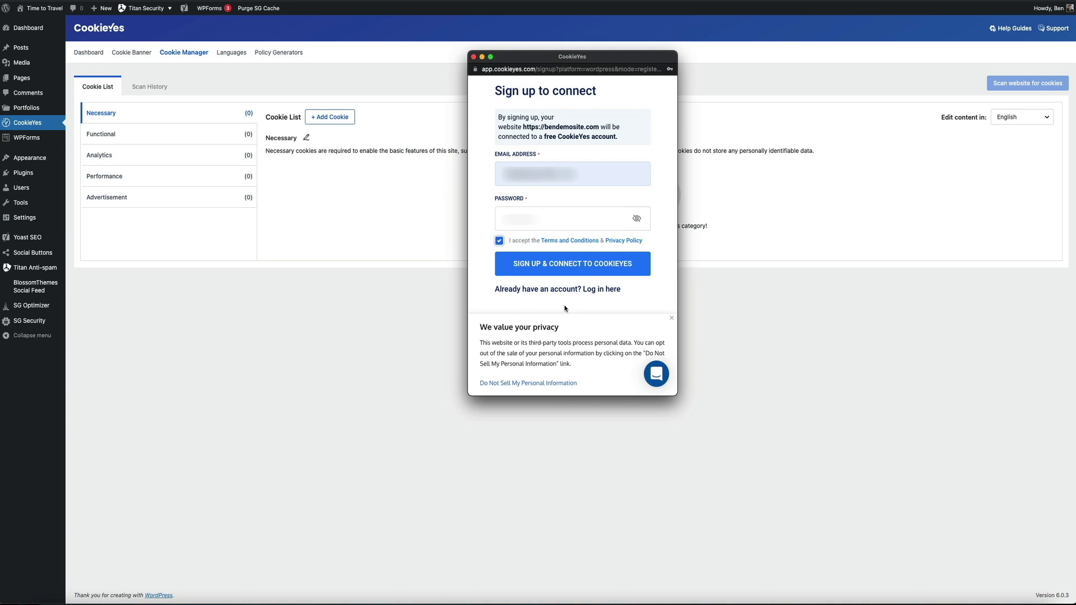
{"action": "left_click", "coordinate": [569, 276]}
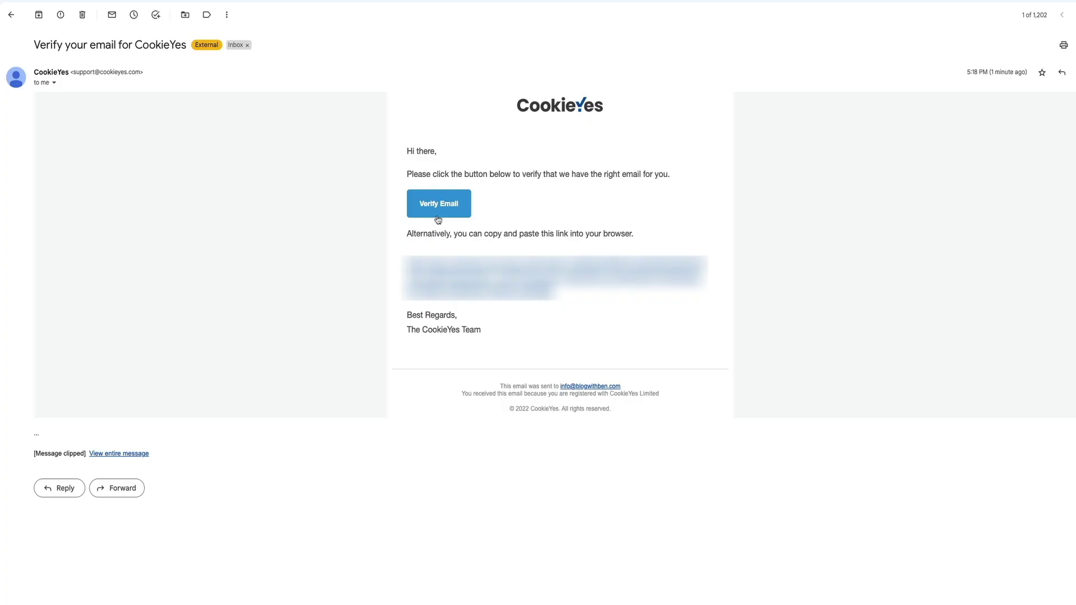
Step: Confirm the CookieYes account email using the Verify Email button in the Gmail message
{"action": "left_click", "coordinate": [438, 218]}
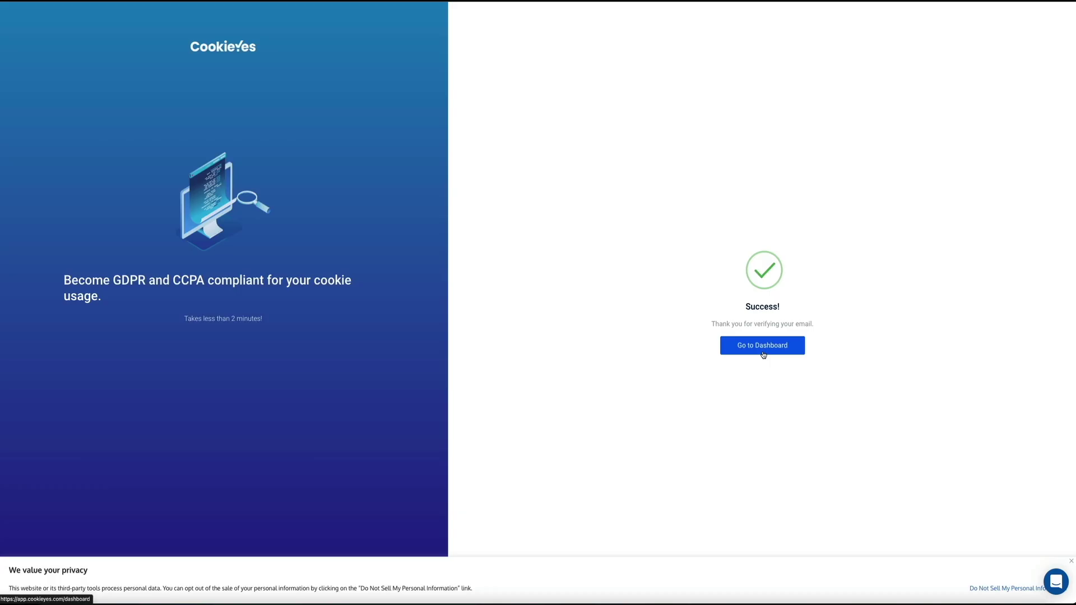
Step: Go to the CookieYes web dashboard and open its Cookie Manager
{"action": "left_click", "coordinate": [763, 347]}
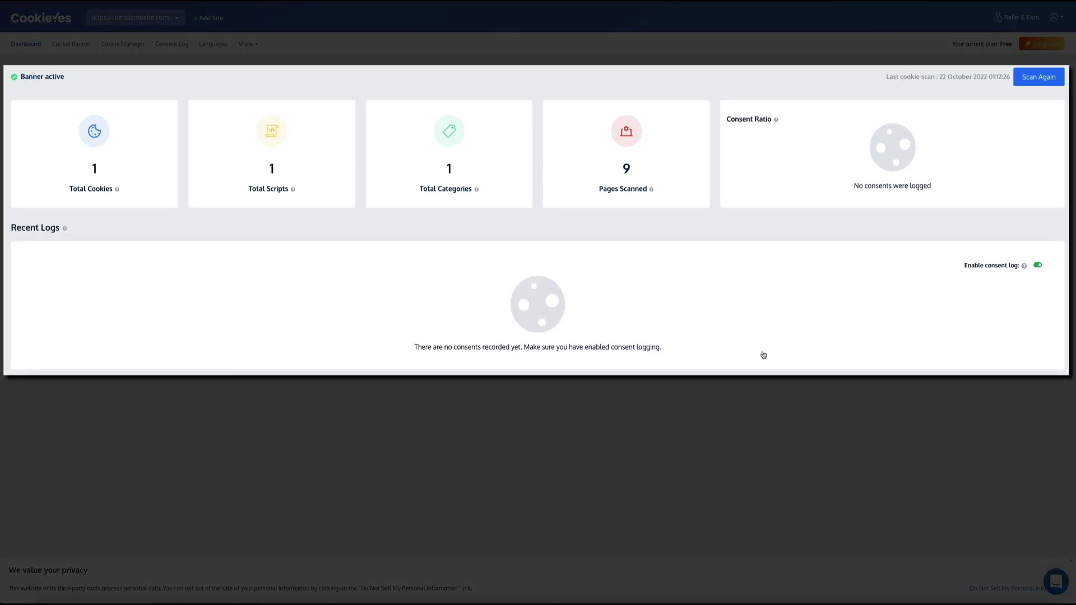
{"action": "left_click", "coordinate": [763, 354]}
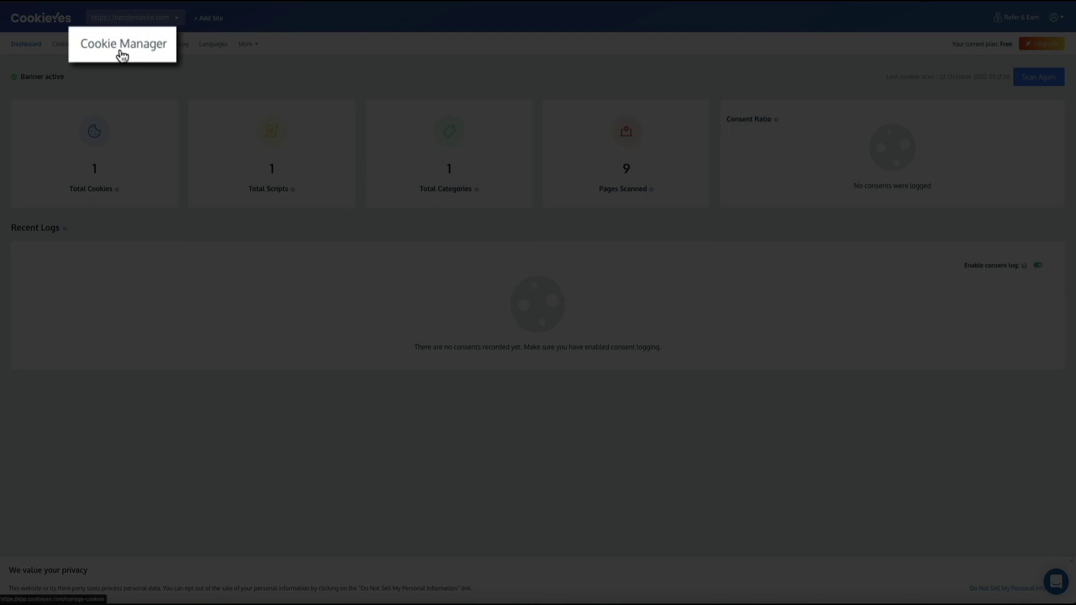
{"action": "left_click", "coordinate": [121, 46]}
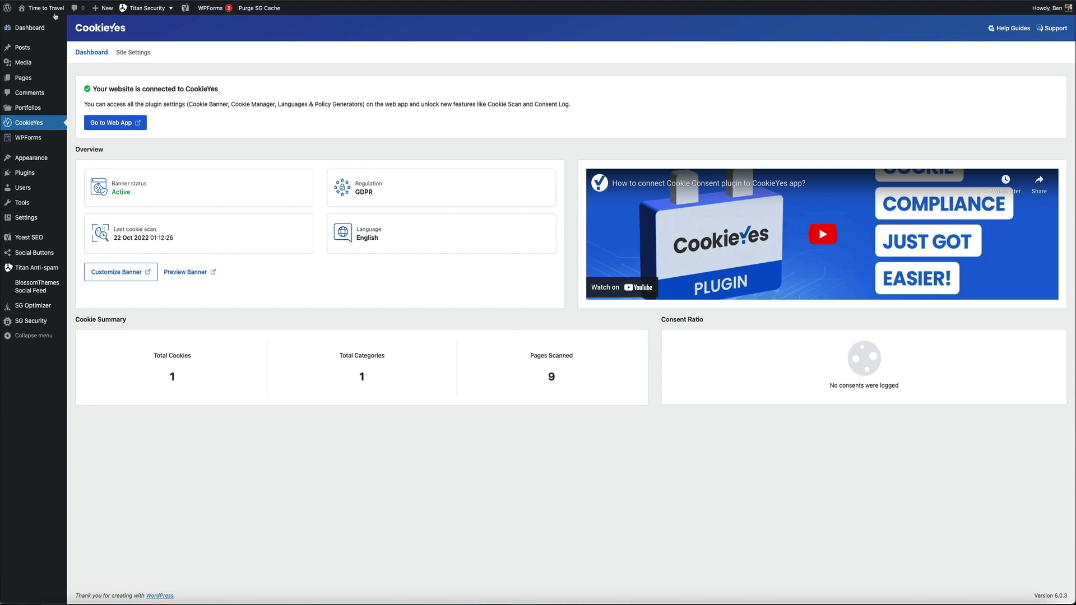
Step: Visit the live Time to Travel site and scroll its home page showing the 'We value your privacy' banner
{"action": "mouse_move", "coordinate": [51, 25]}
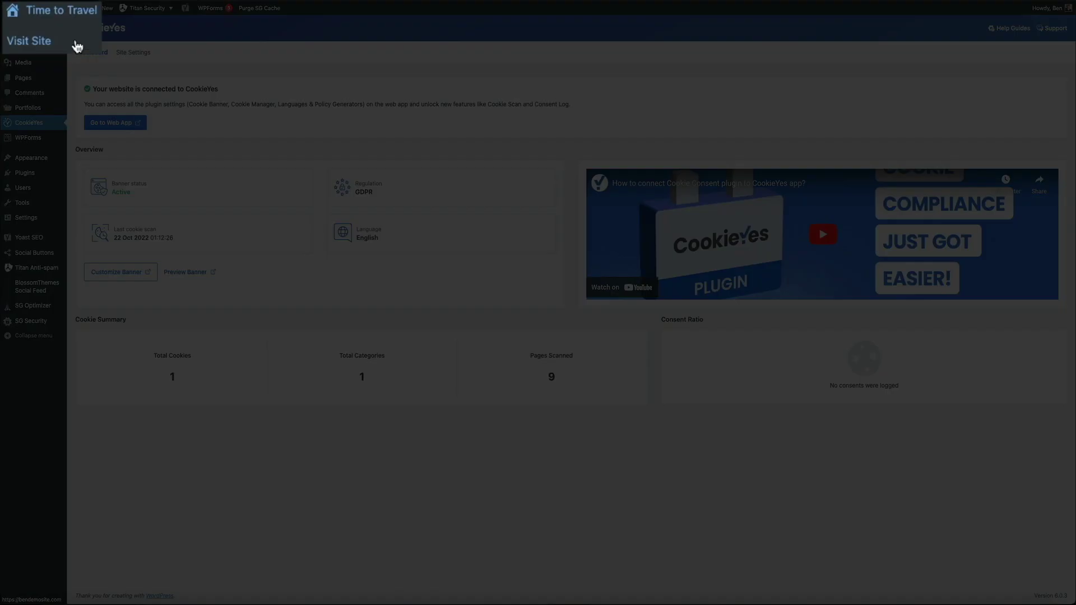
{"action": "left_click", "coordinate": [50, 27]}
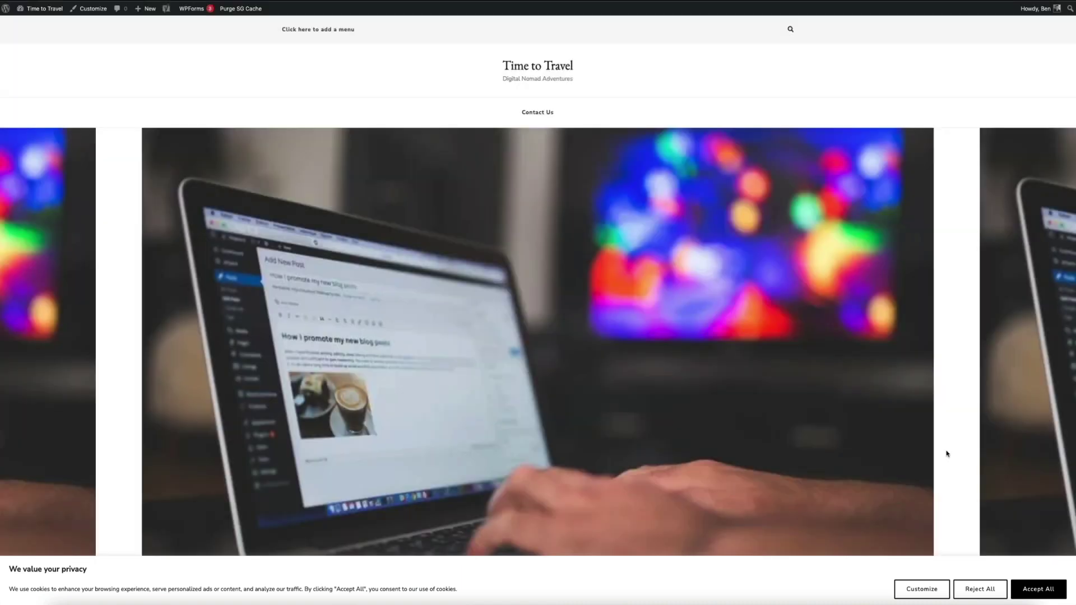
{"action": "scroll", "coordinate": [947, 454], "scroll_direction": "down", "scroll_amount": 5}
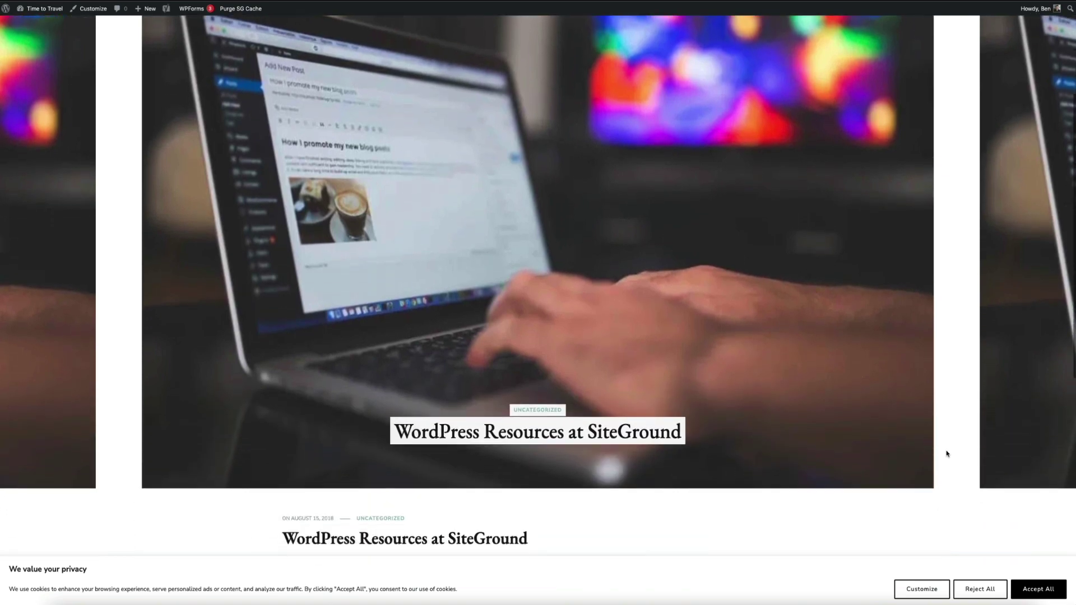
{"action": "scroll", "coordinate": [947, 454], "scroll_direction": "down", "scroll_amount": 6}
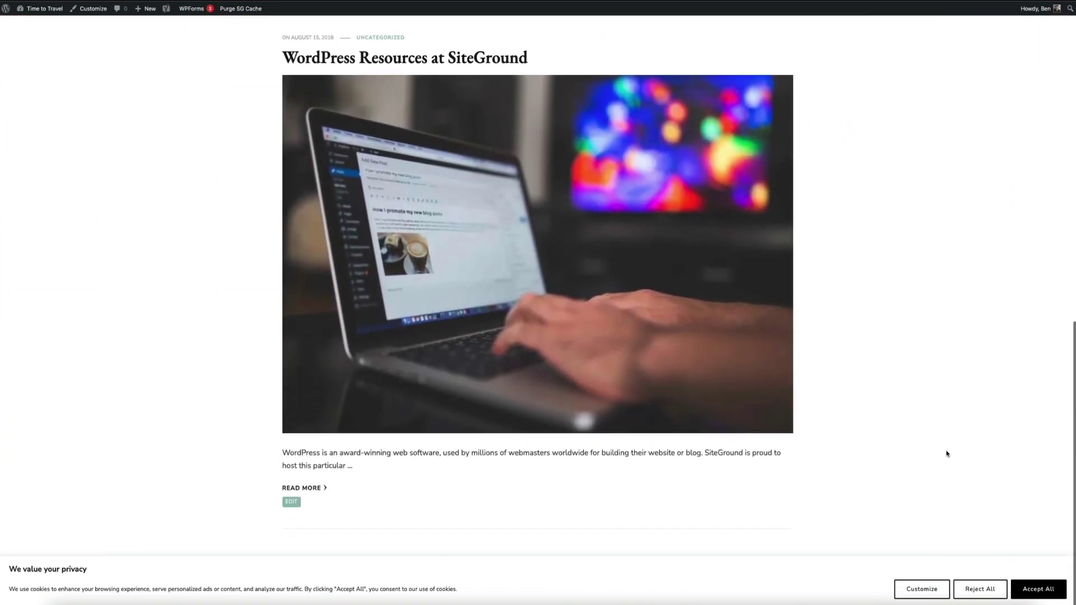
{"action": "scroll", "coordinate": [947, 454], "scroll_direction": "up", "scroll_amount": 1}
{"action": "scroll", "coordinate": [947, 454], "scroll_direction": "up", "scroll_amount": 10}
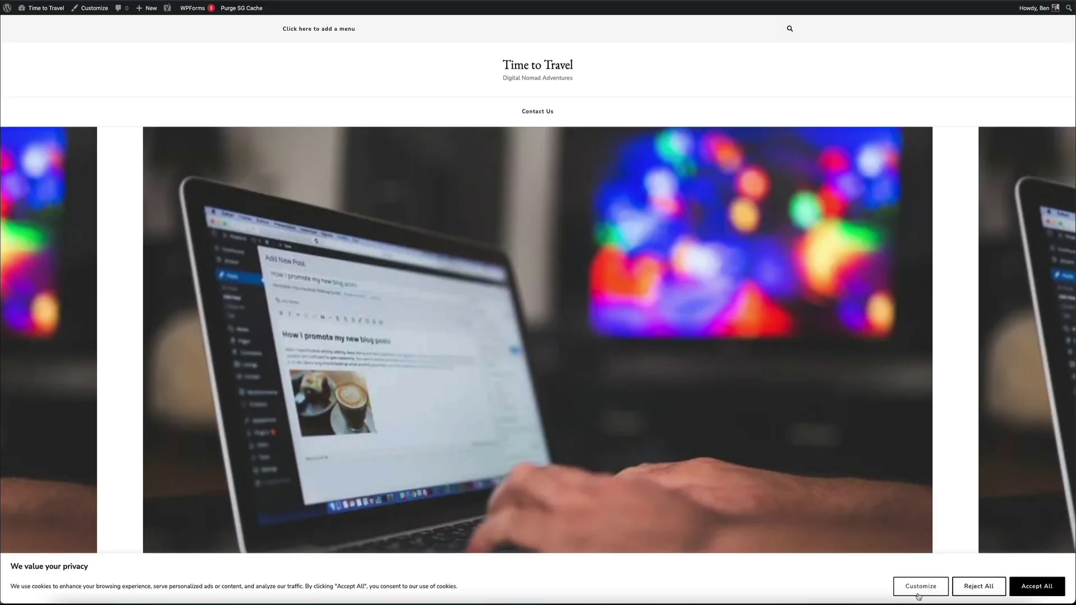
Step: Open Customize on the live site's cookie banner and accept all cookies
{"action": "left_click", "coordinate": [920, 586]}
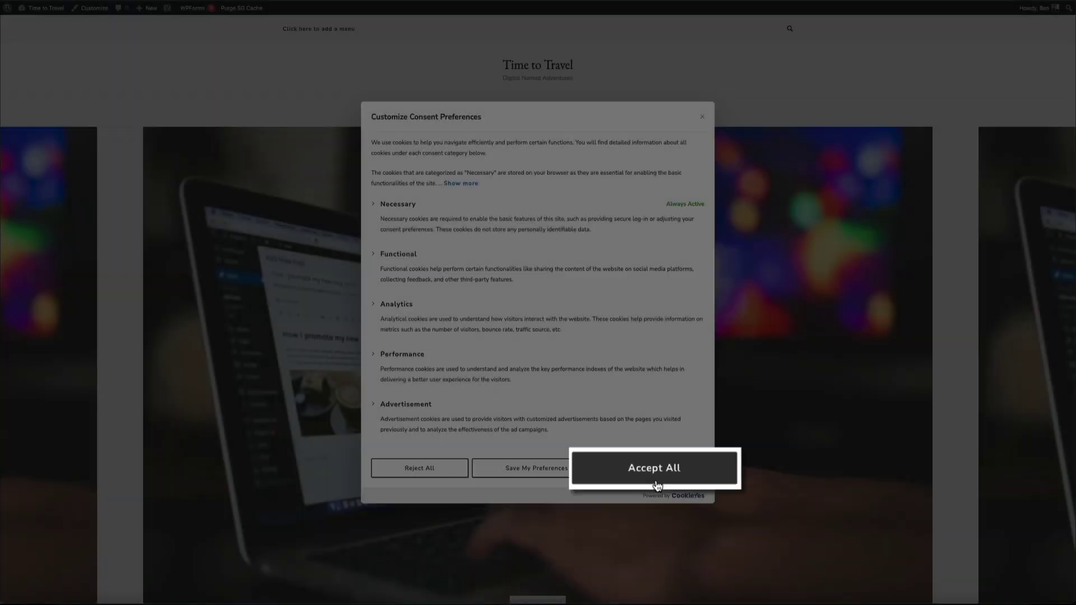
{"action": "left_click", "coordinate": [654, 476]}
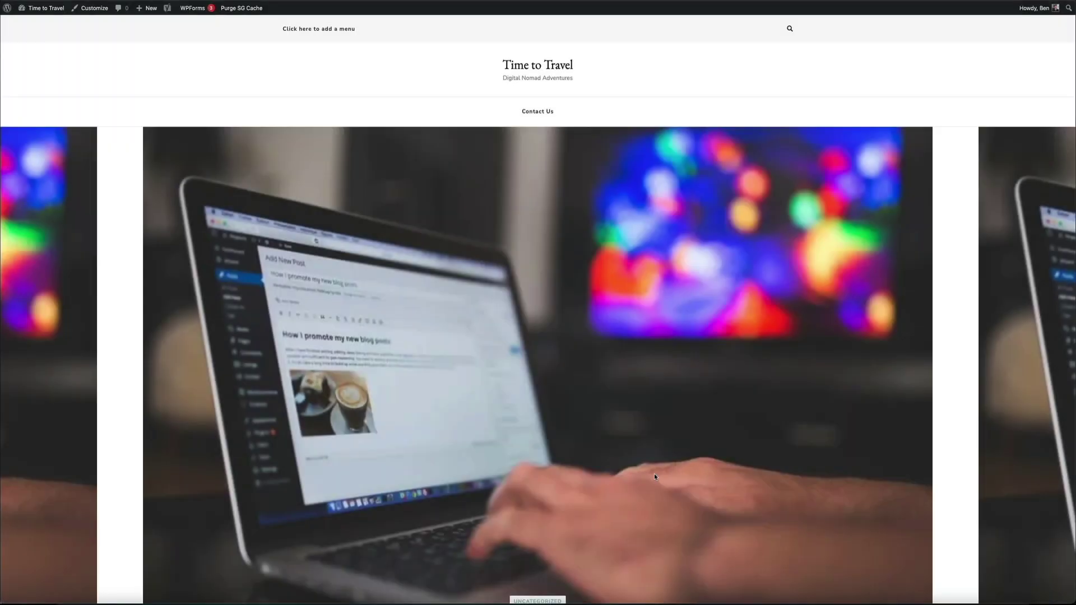